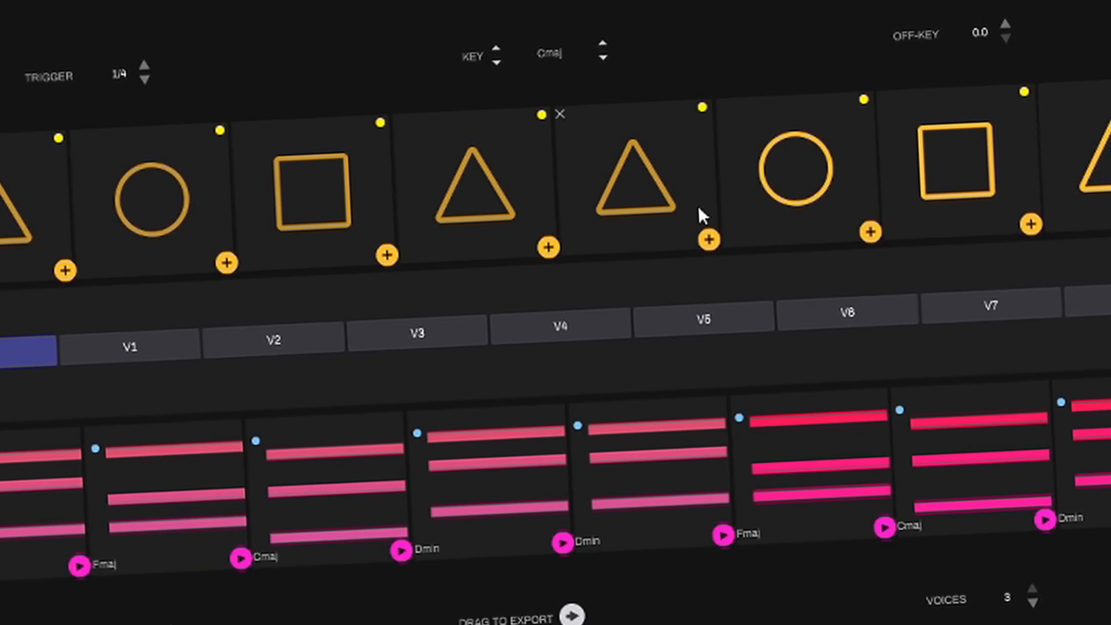
Step: Change the fifth MIDIQ block's shape to a diamond and raise its level from zero
click(701, 110)
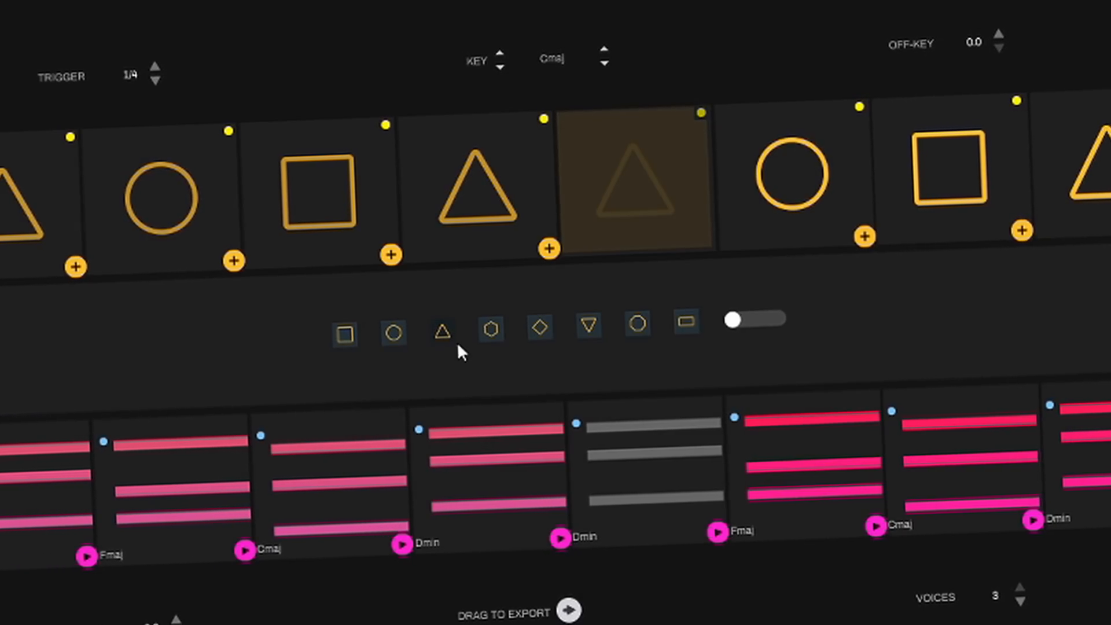
click(540, 326)
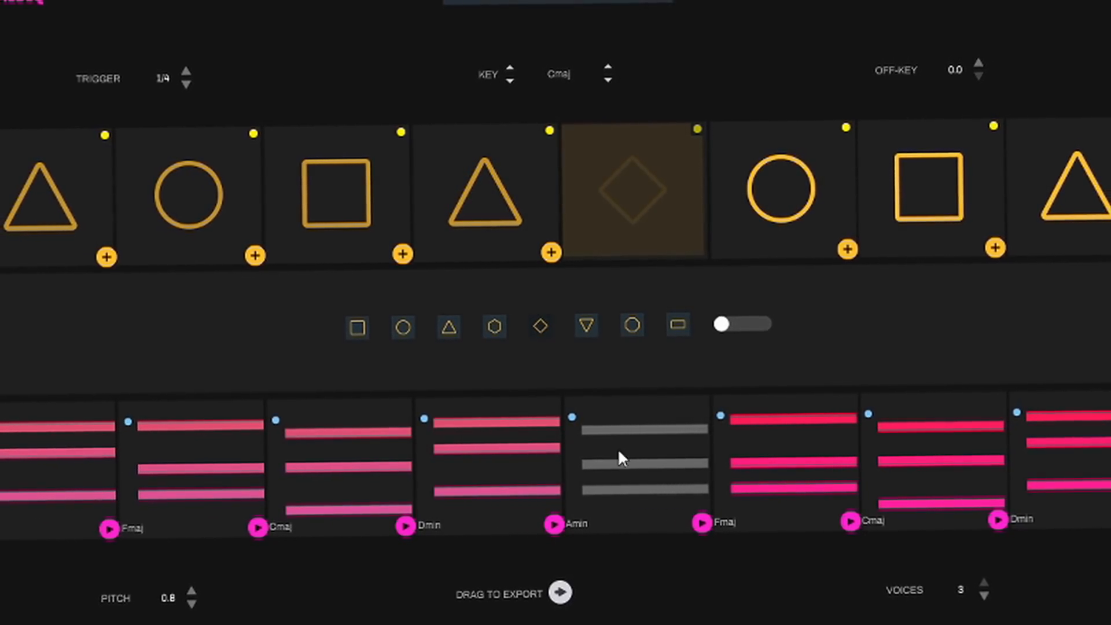
click(724, 323)
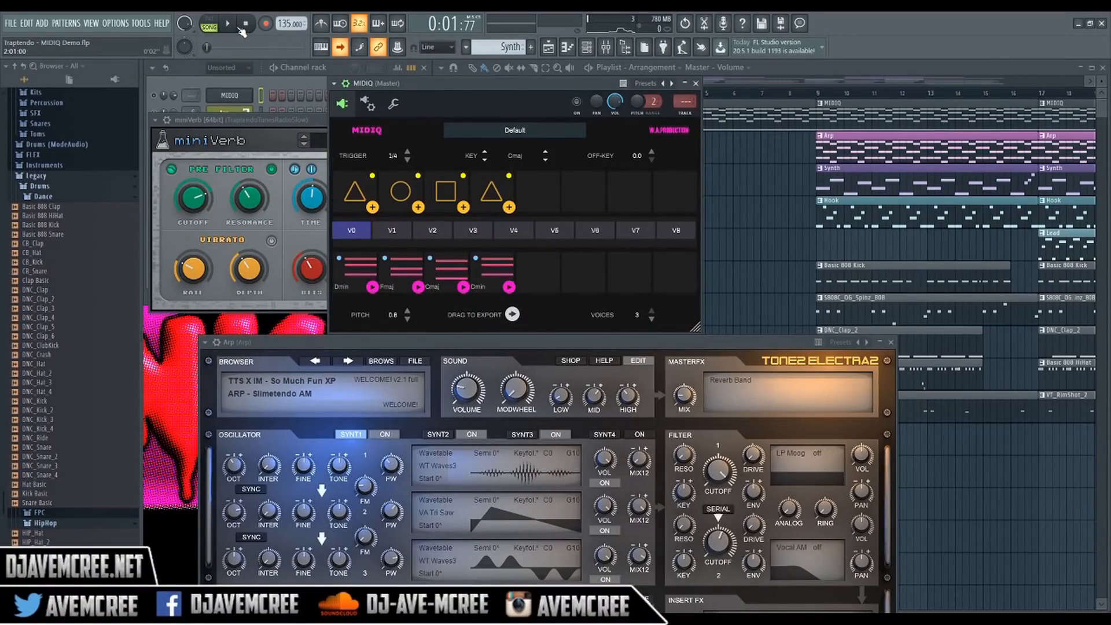
Step: Play back the demo arrangement in song mode and stop it
click(245, 25)
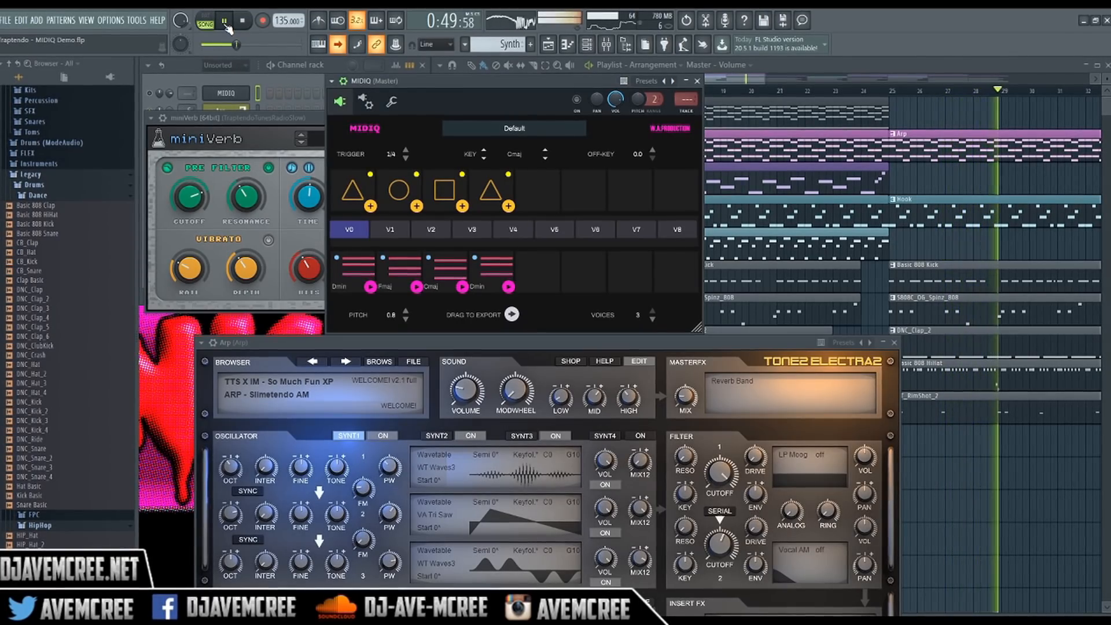
key(space)
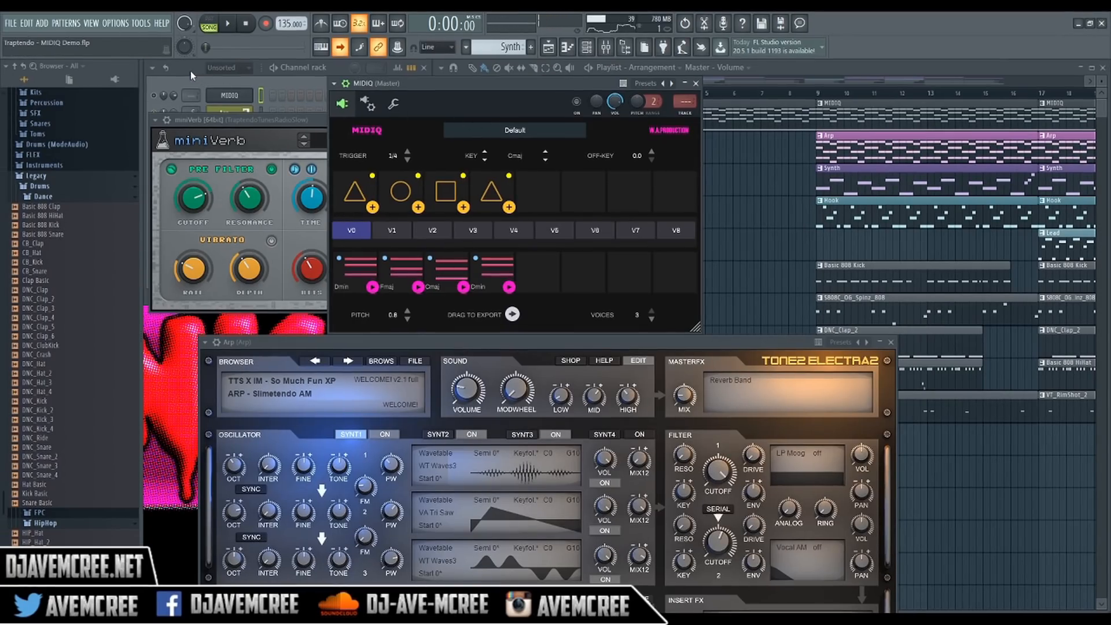
Step: Bring the MIDIQ plugin window in front of the channel rack and enlarge it
click(190, 69)
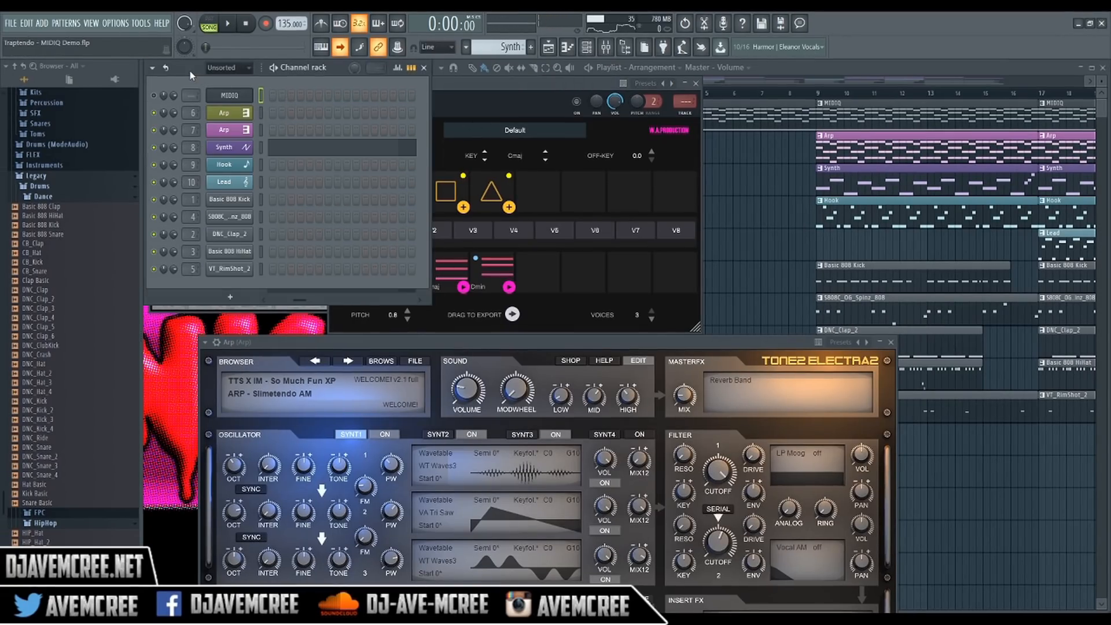
click(515, 86)
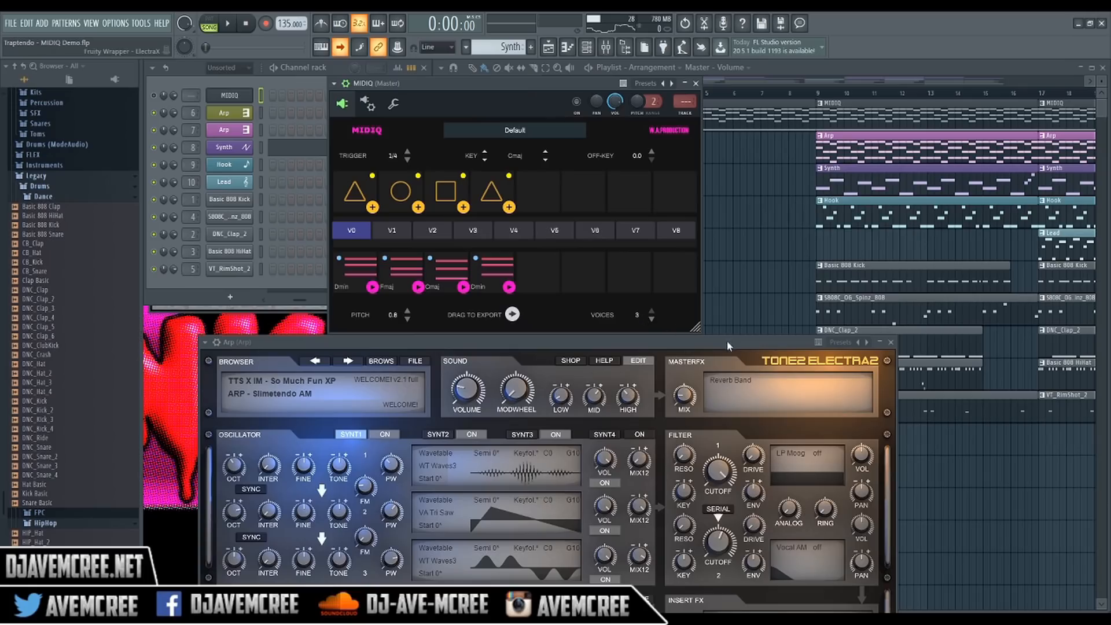
drag(697, 329, 948, 475)
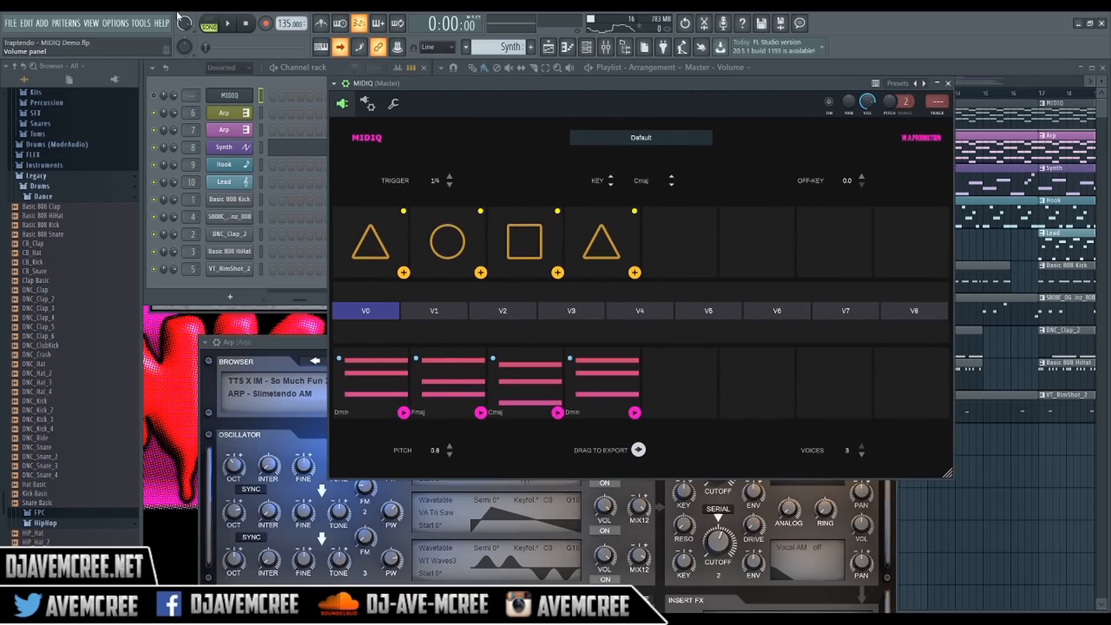
Step: In pattern mode, cut the notes from the MIDIQ pattern and bring the plugin window back to the front
click(211, 24)
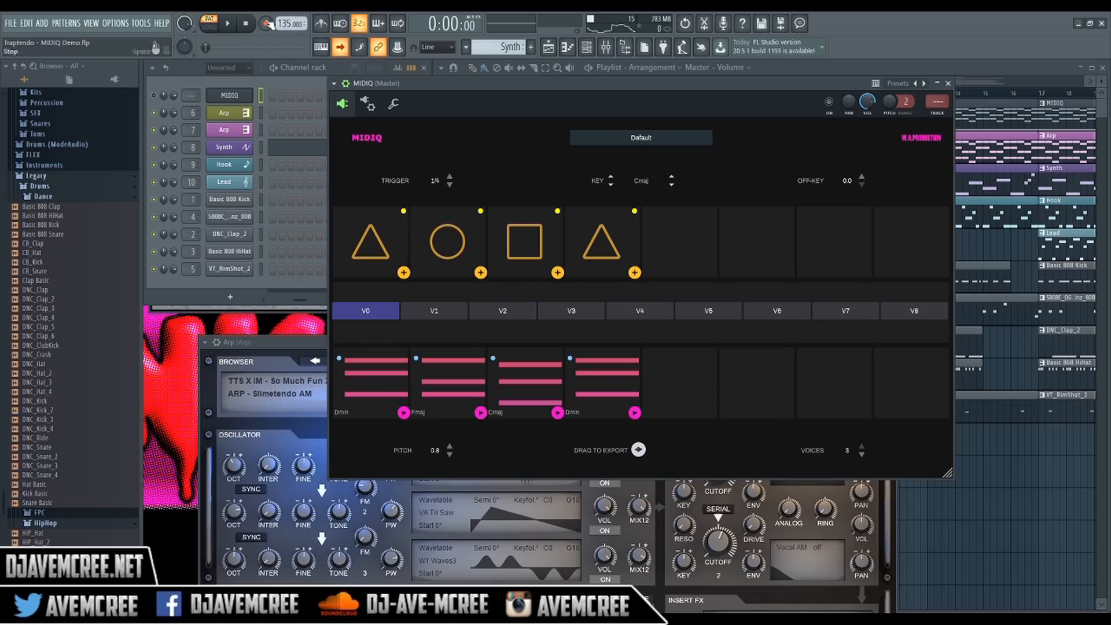
scroll(509, 51, up, 2)
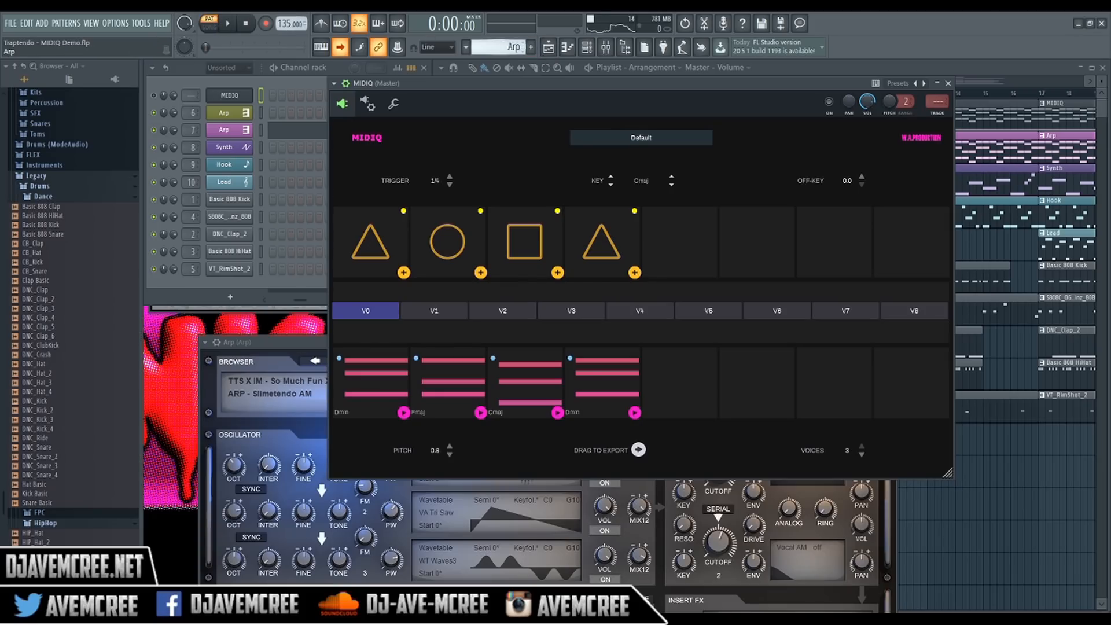
click(264, 109)
key(ctrl+x)
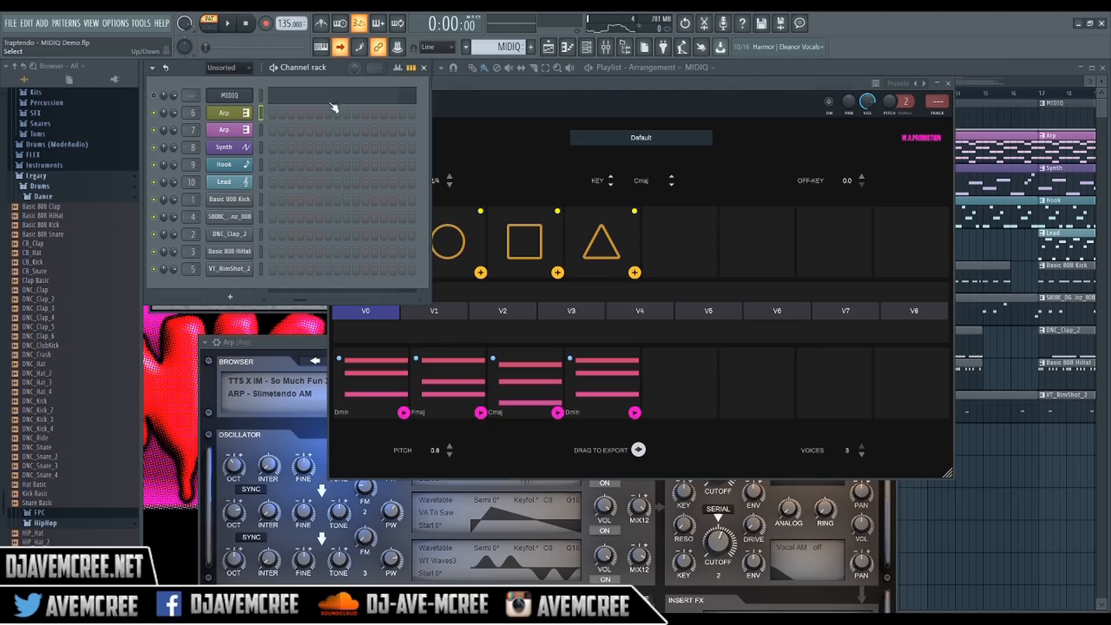
click(468, 88)
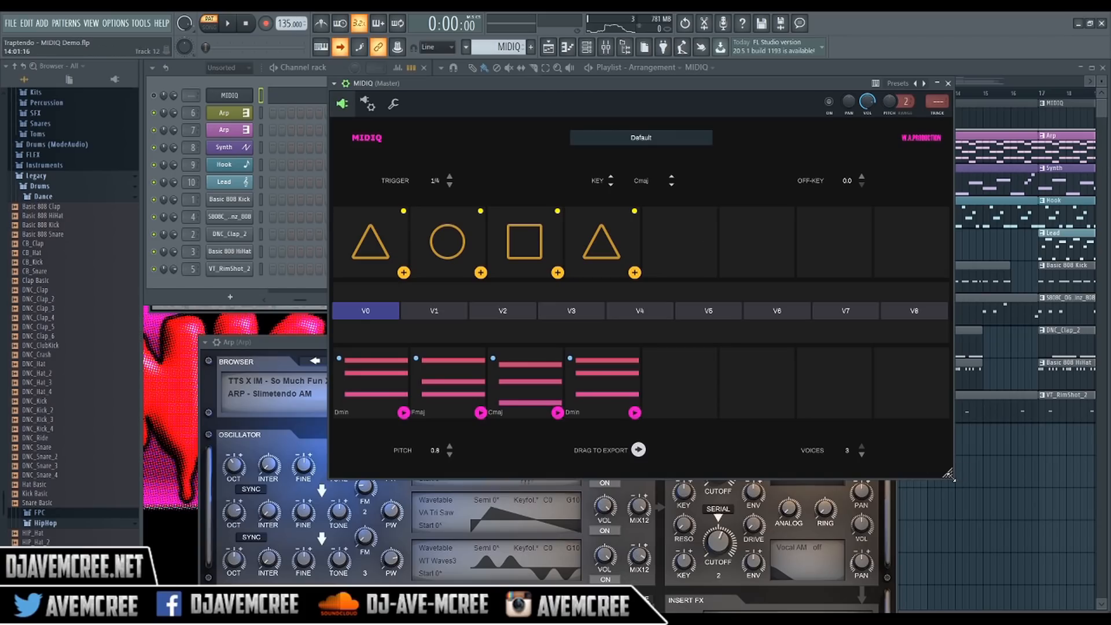
Step: Shrink the MIDIQ window to its compact size and set the plugin's MIDI output port to 2
drag(947, 474, 426, 181)
drag(696, 327, 512, 188)
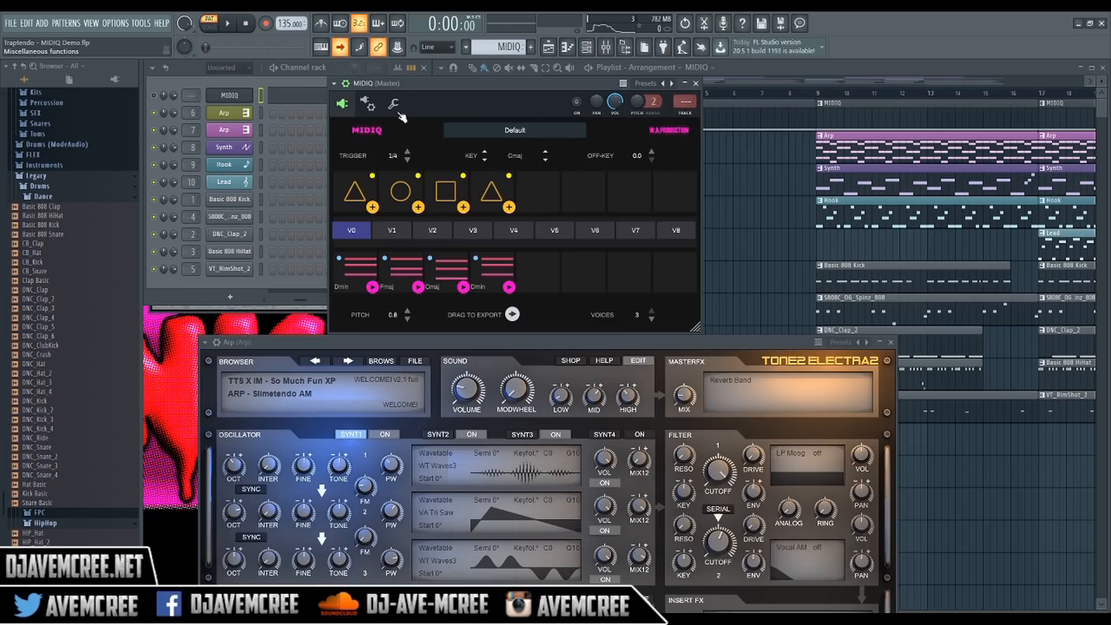
click(367, 104)
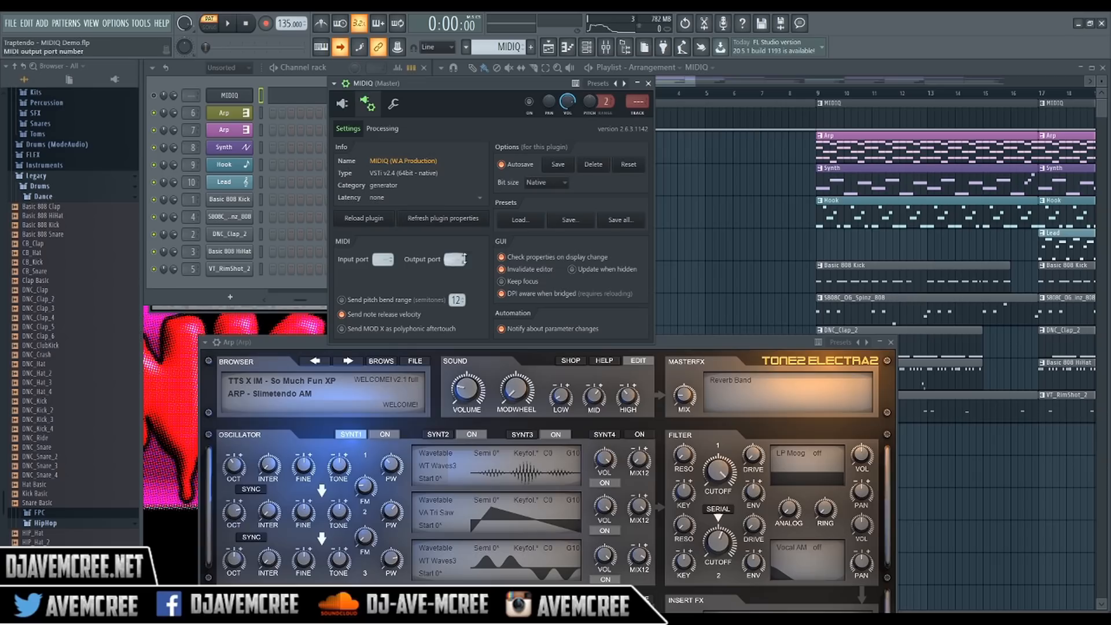
click(347, 104)
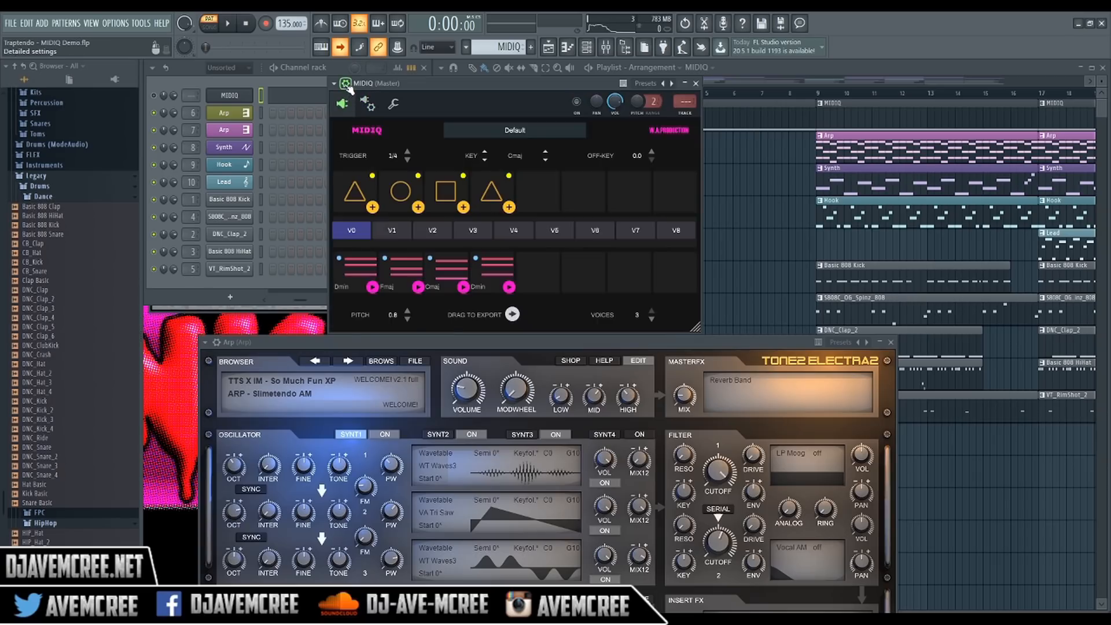
click(346, 84)
click(370, 104)
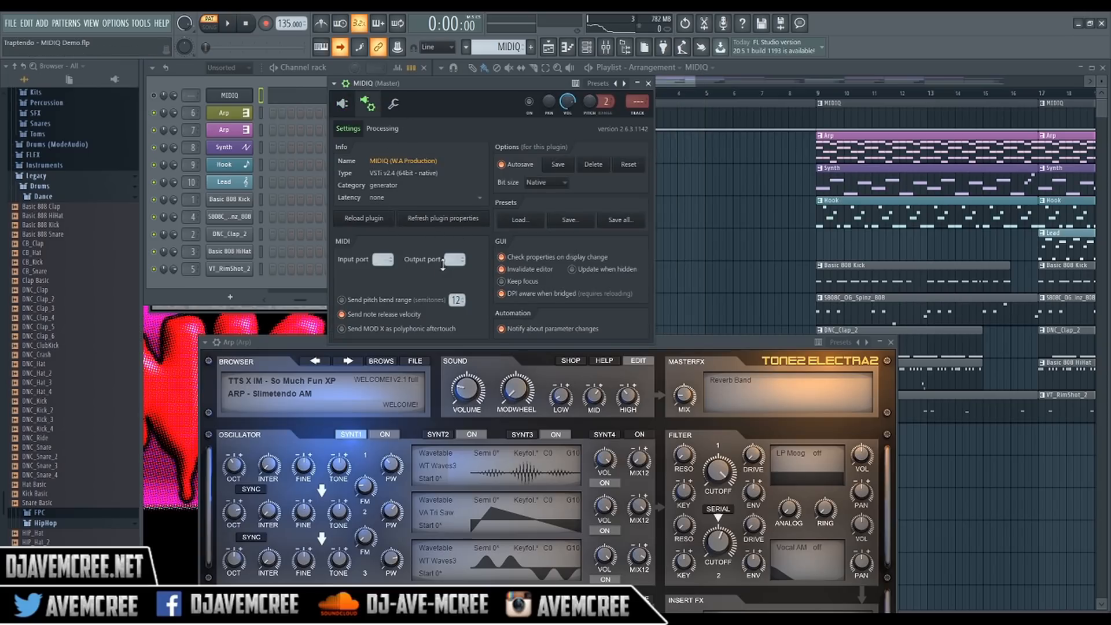
drag(457, 260, 457, 250)
Step: Check the MIDI input port in the wrapper settings of the olive Arp channel's ElectraX synth
click(234, 118)
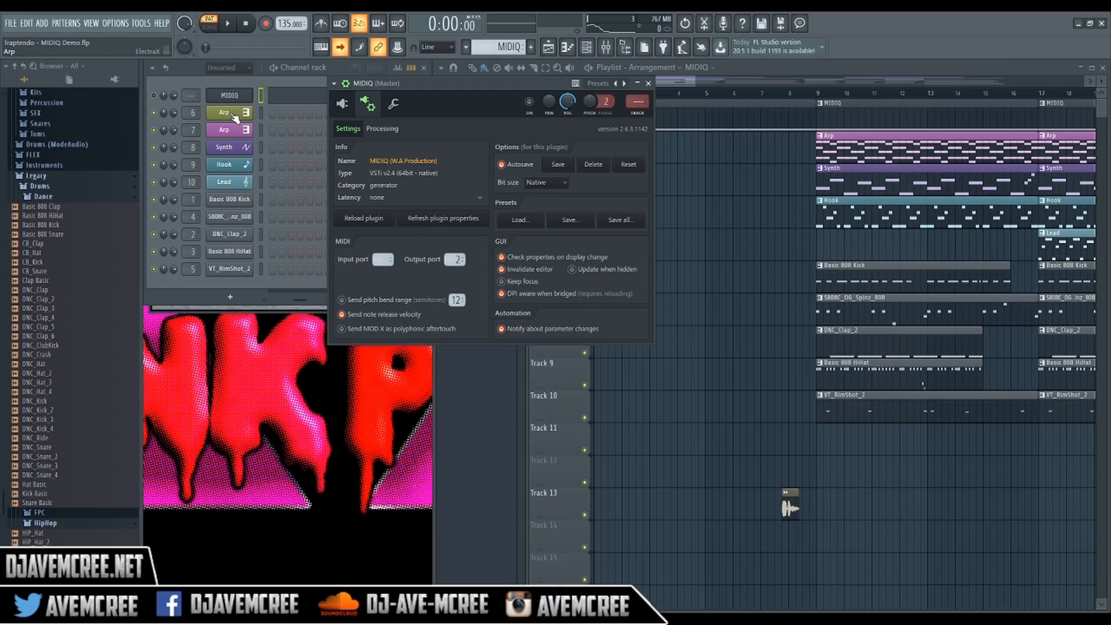
click(235, 117)
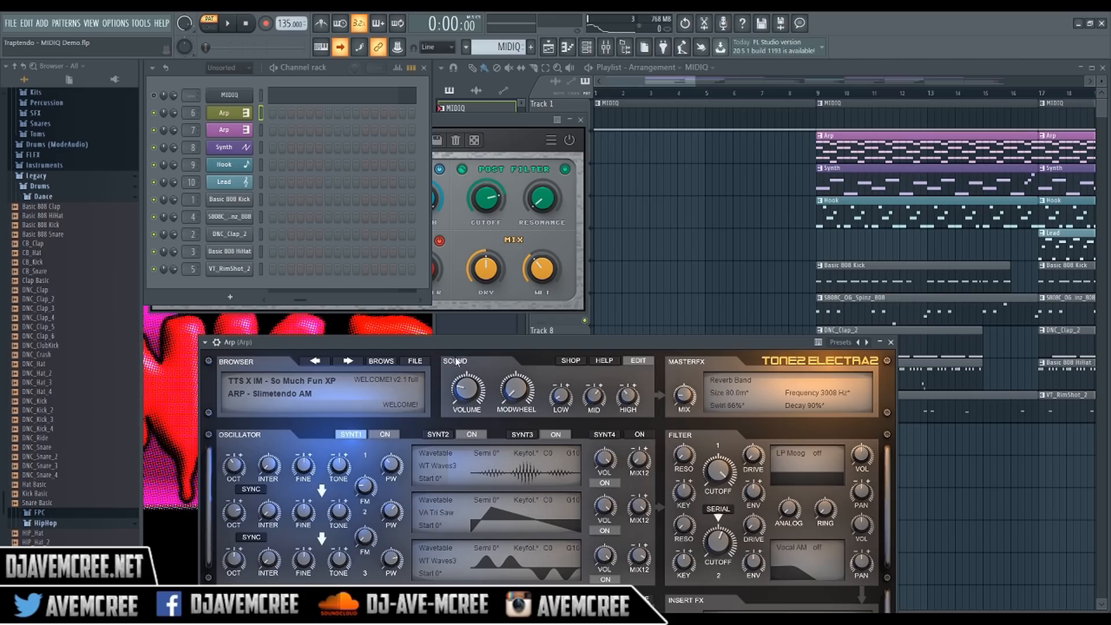
drag(459, 353, 453, 199)
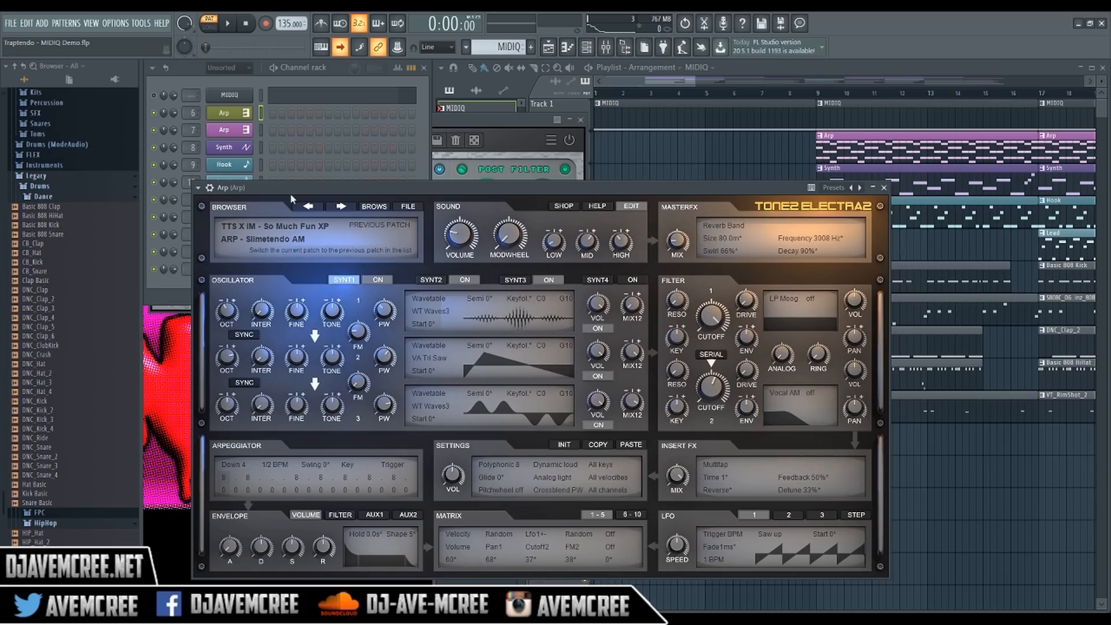
drag(536, 192, 563, 203)
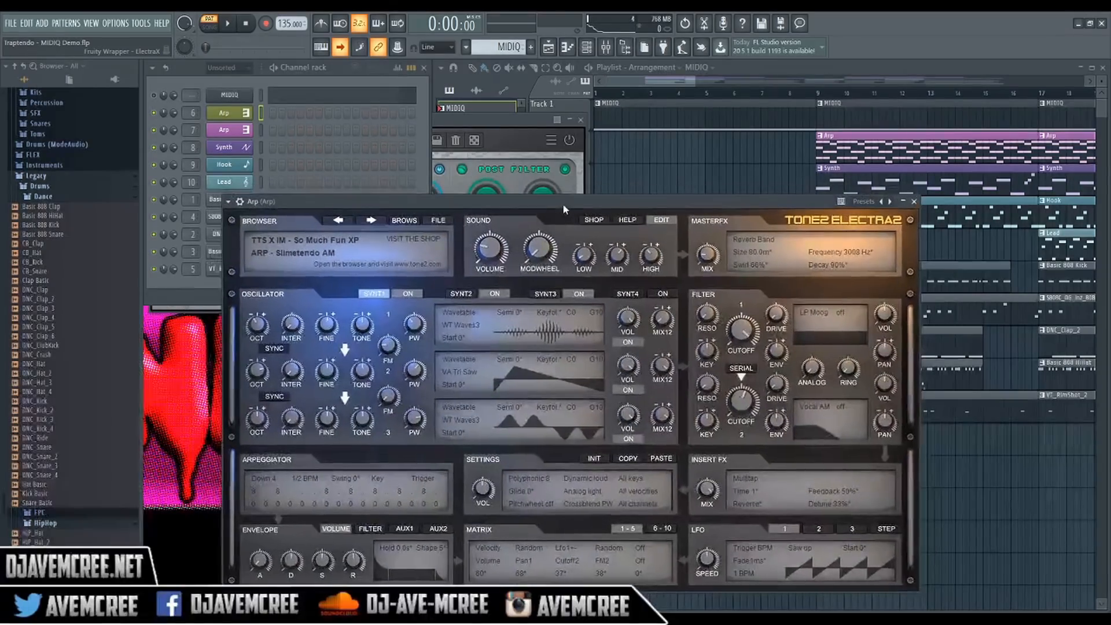
click(239, 201)
click(265, 225)
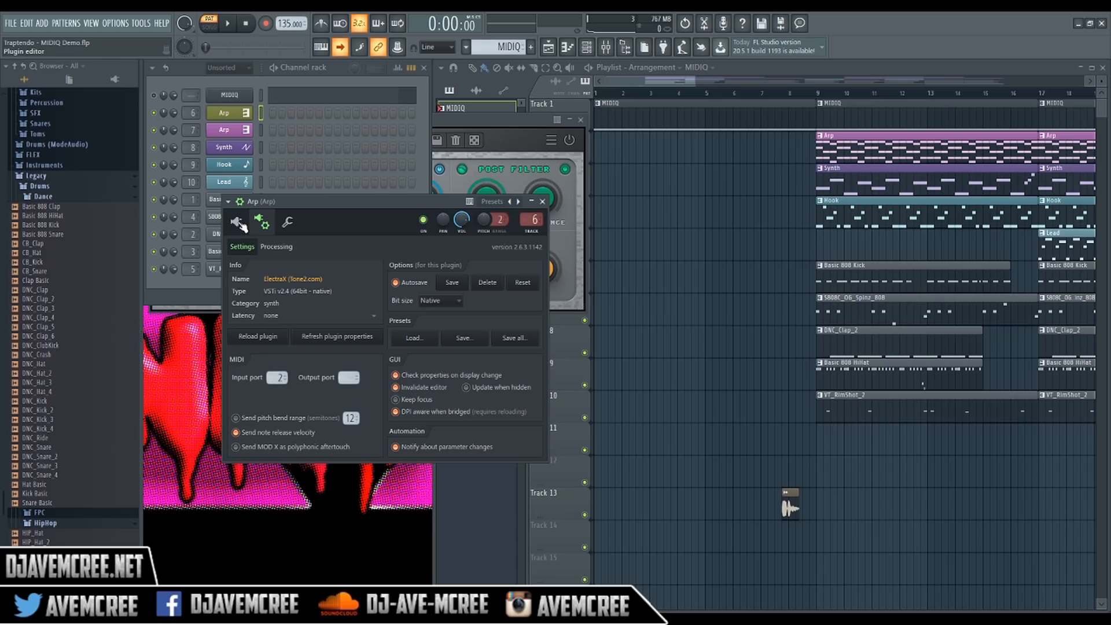
click(238, 222)
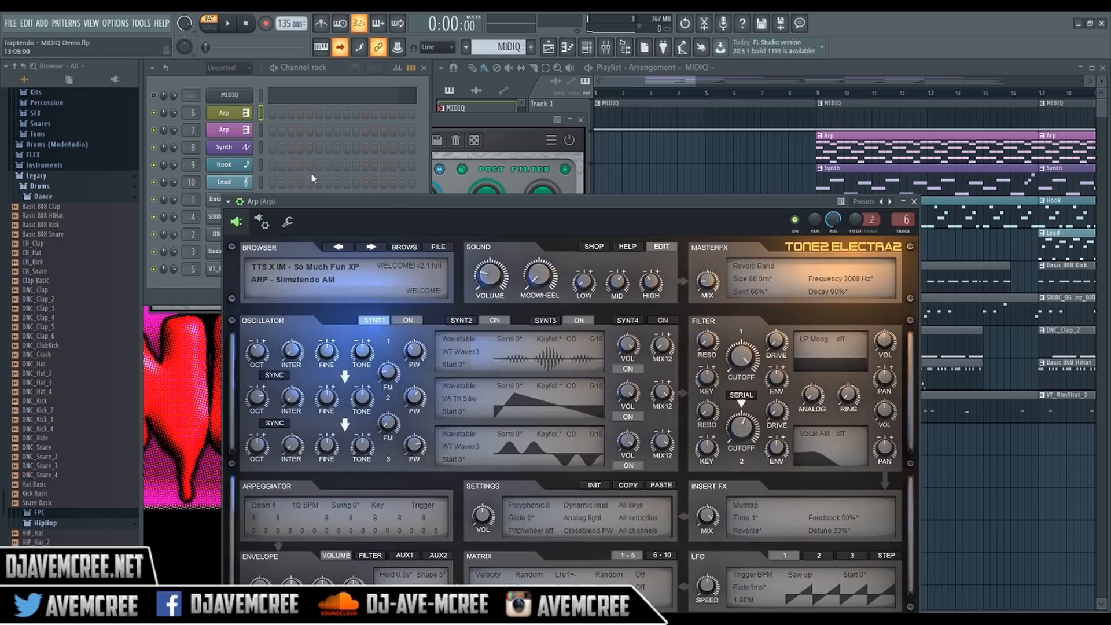
Step: Return MIDIQ to its editor view, then reposition and enlarge its window over the channel rack
click(232, 95)
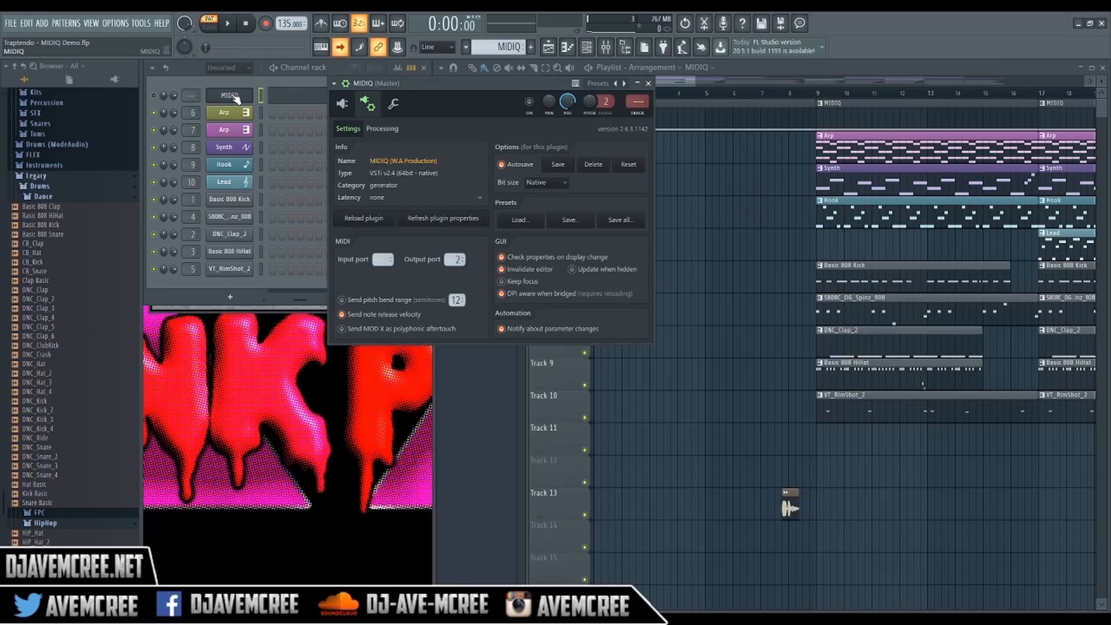
click(343, 104)
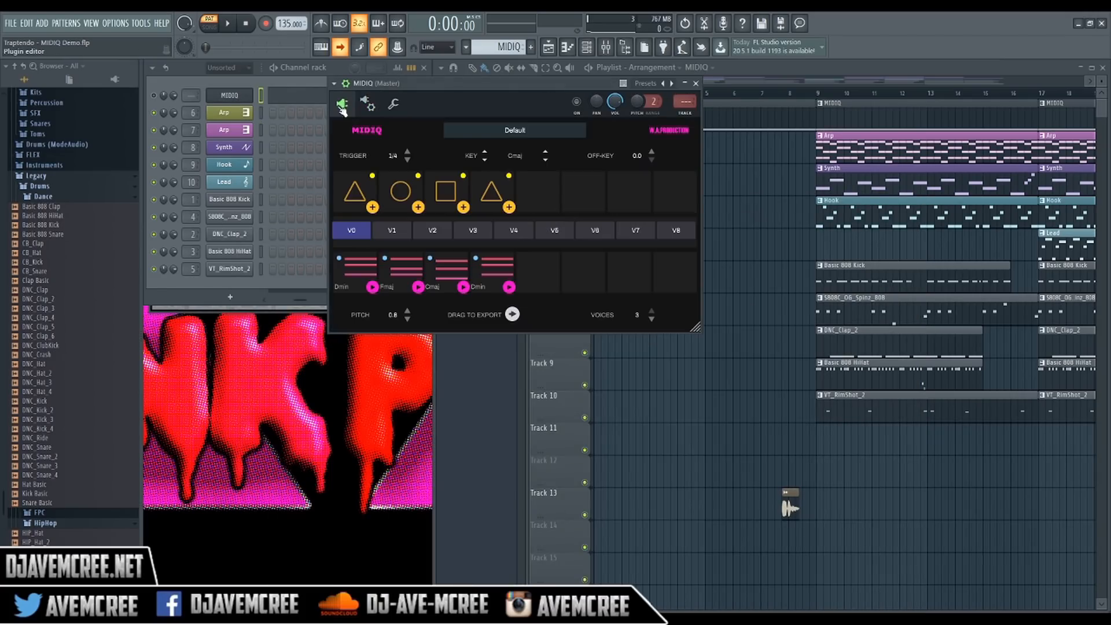
click(248, 113)
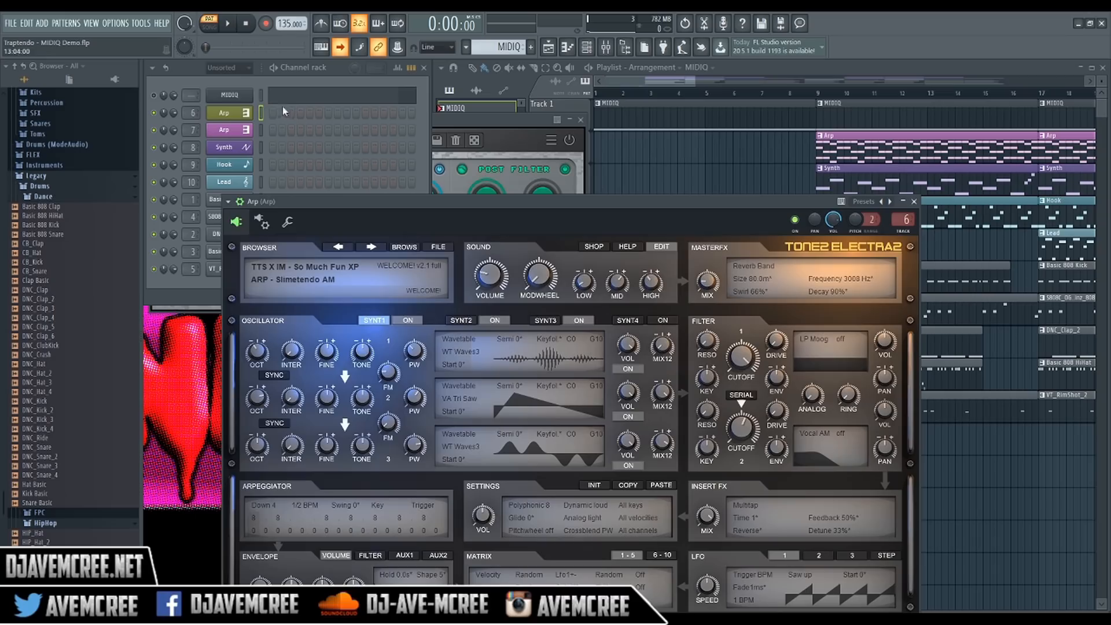
click(231, 96)
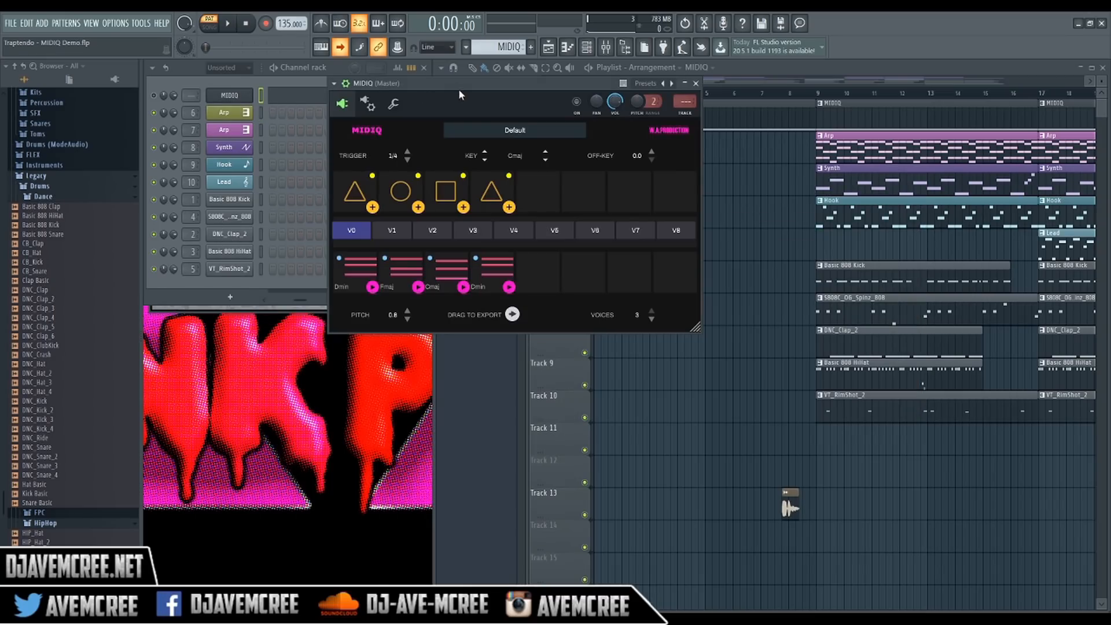
drag(462, 89, 339, 87)
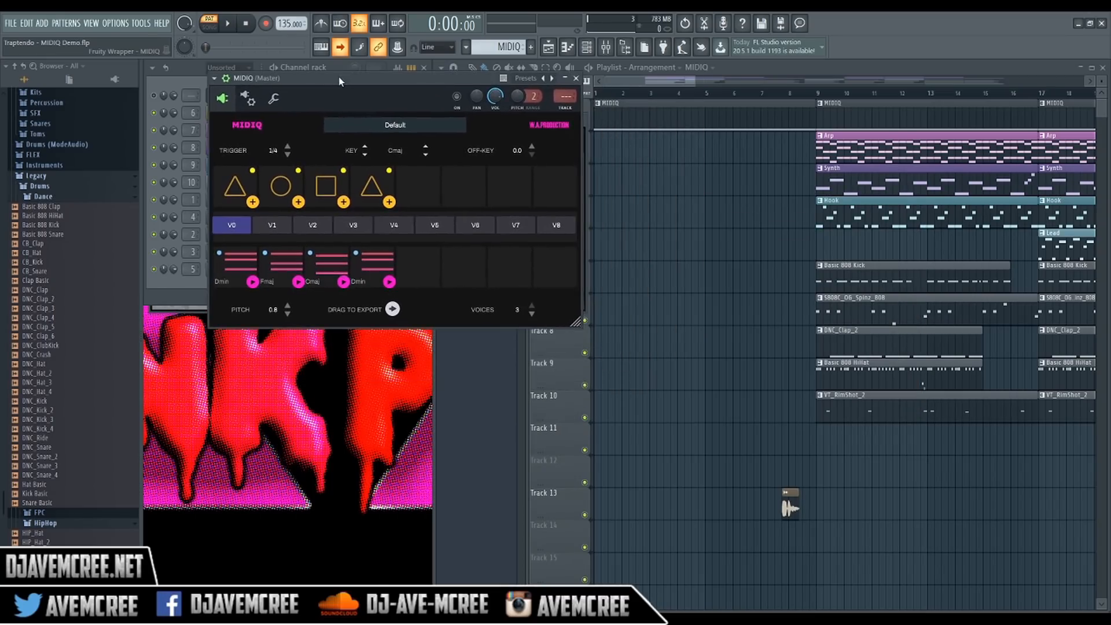
drag(576, 322, 879, 484)
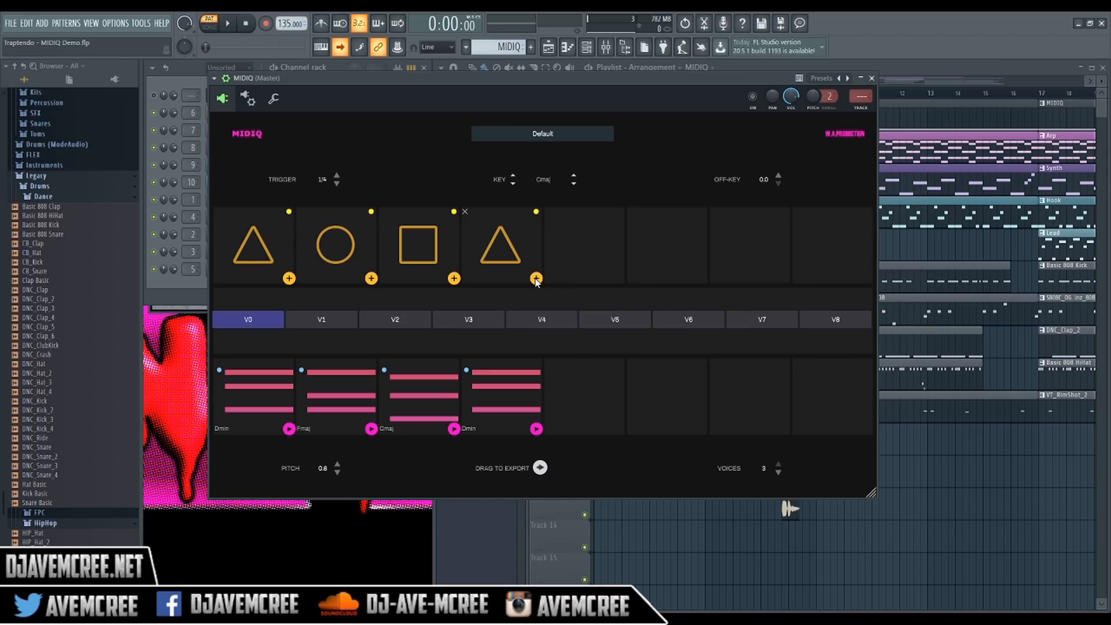
Step: Duplicate the last triangle block twice and change the new sixth block's shape to a circle
click(536, 279)
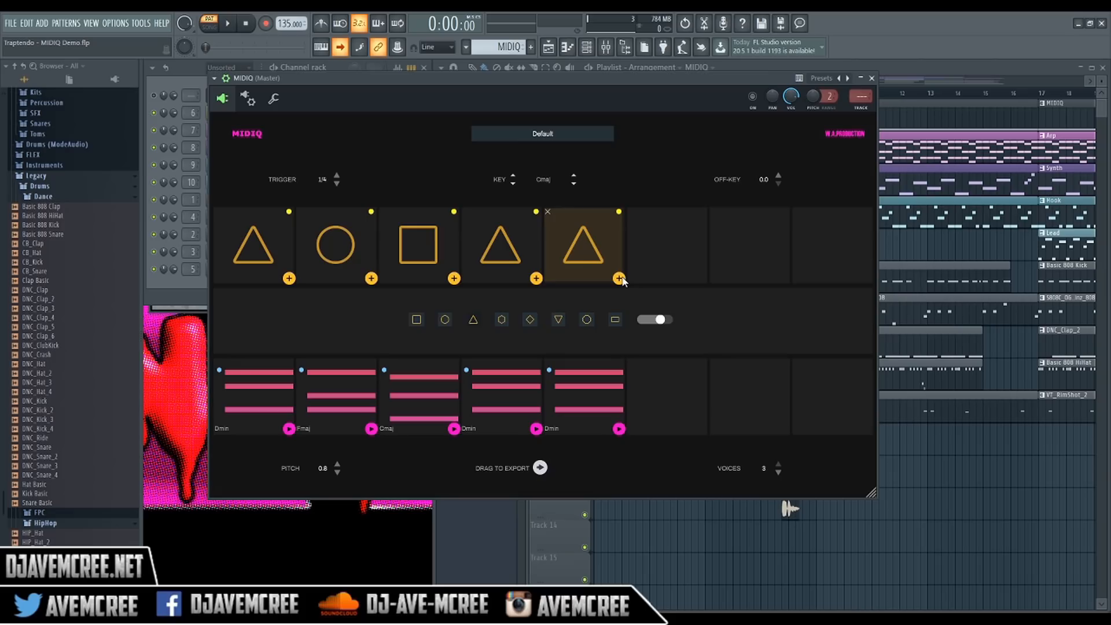
click(619, 278)
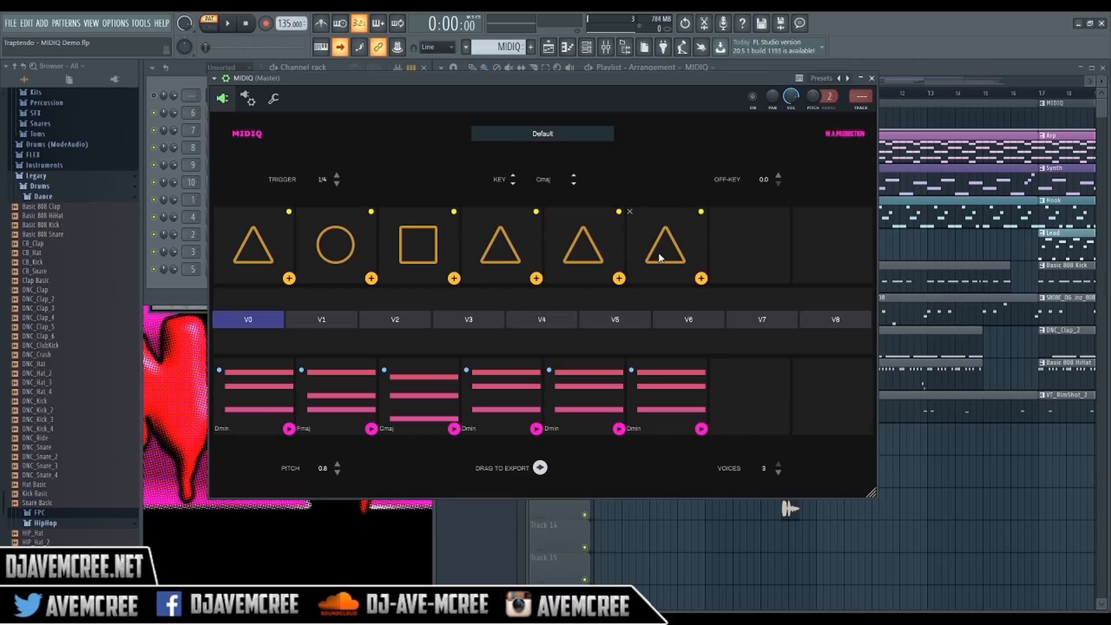
click(701, 212)
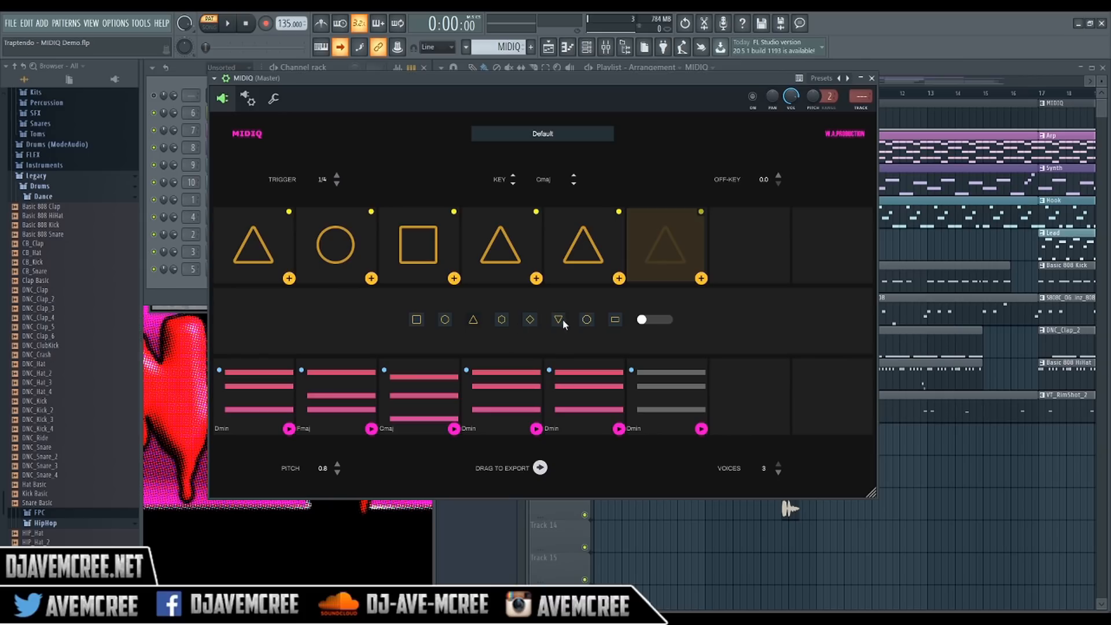
click(445, 320)
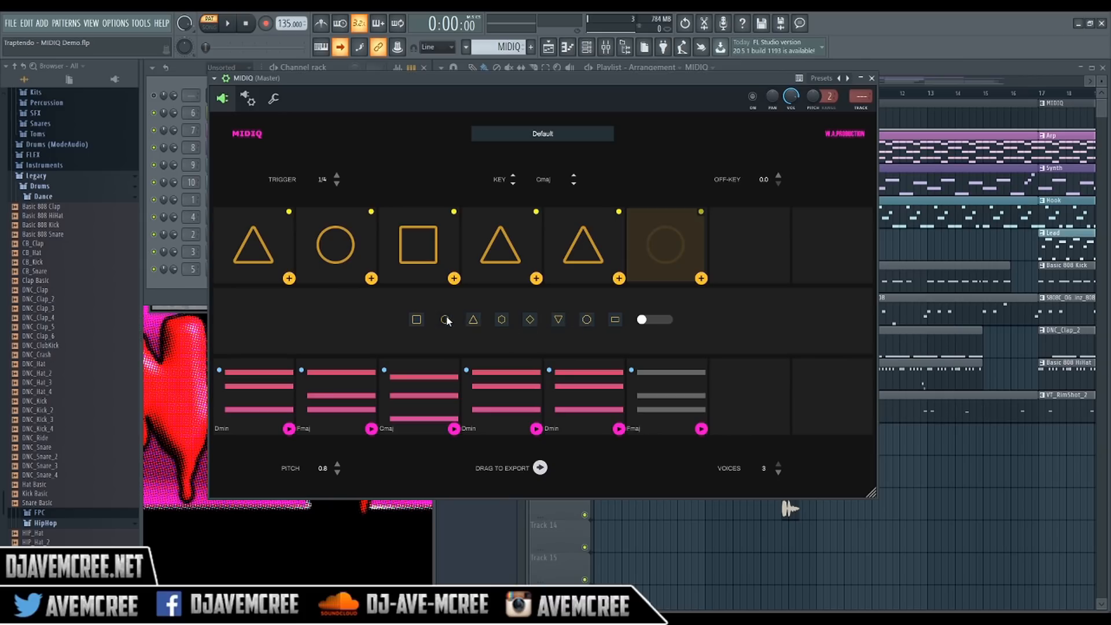
Step: Raise the sixth block's level from zero to near maximum with its slider
click(654, 320)
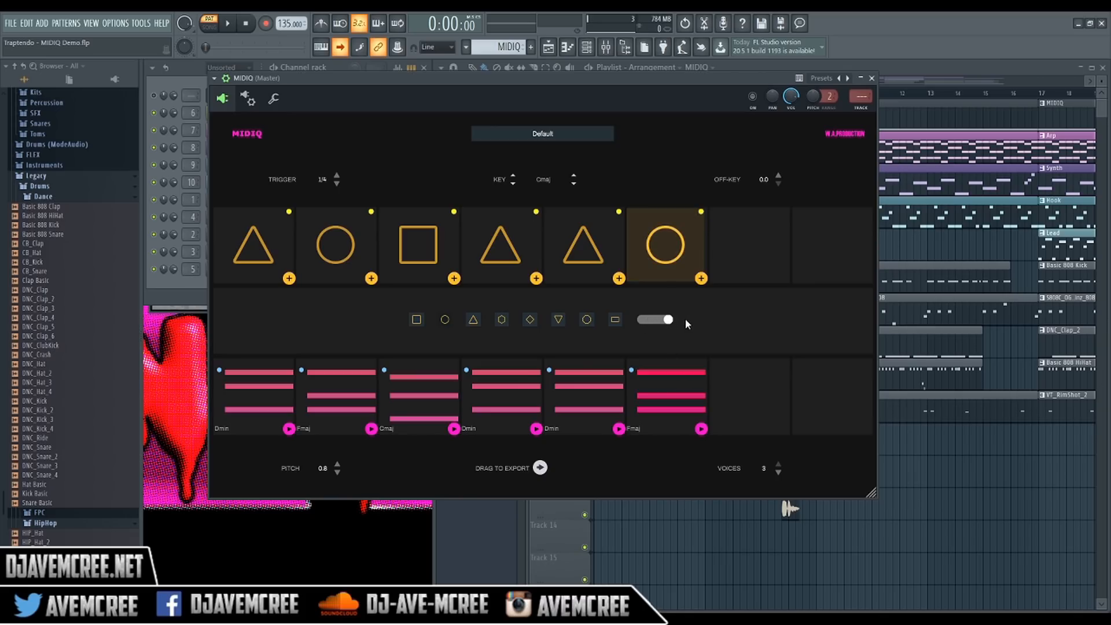
click(656, 322)
click(658, 322)
click(666, 321)
click(661, 324)
Step: Duplicate the sixth block, change the new seventh block's shape to a square and switch the block back on
click(702, 279)
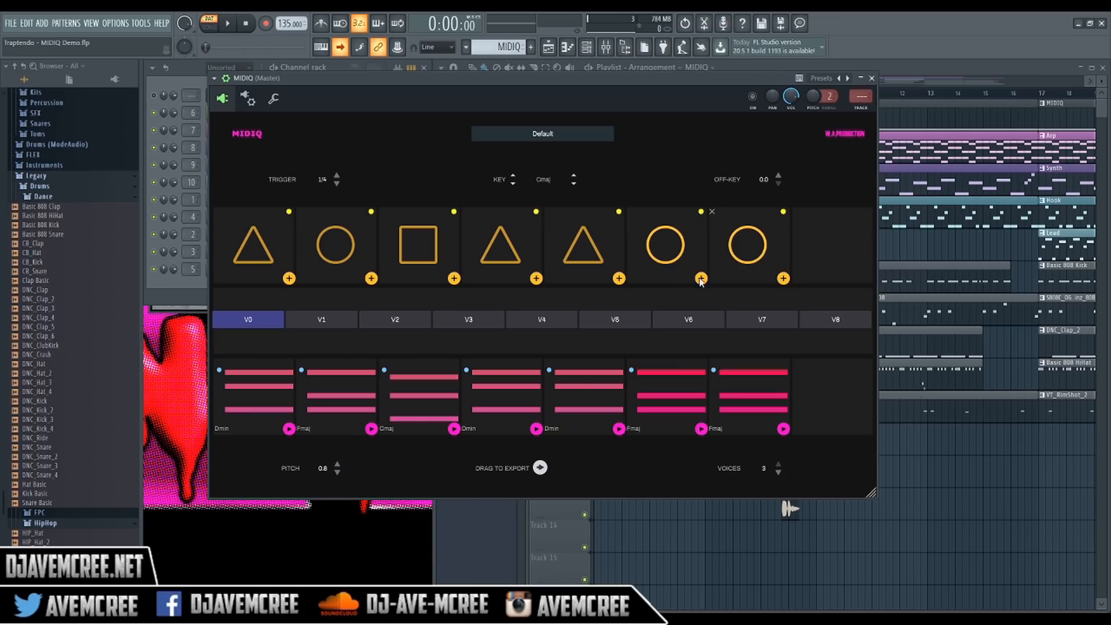
click(780, 218)
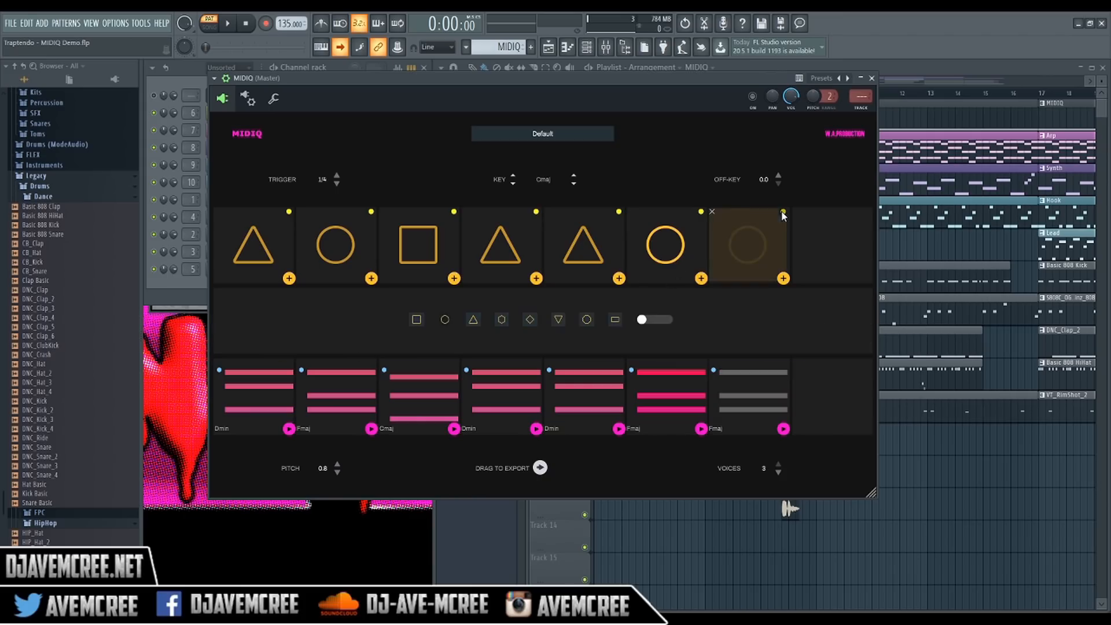
click(420, 320)
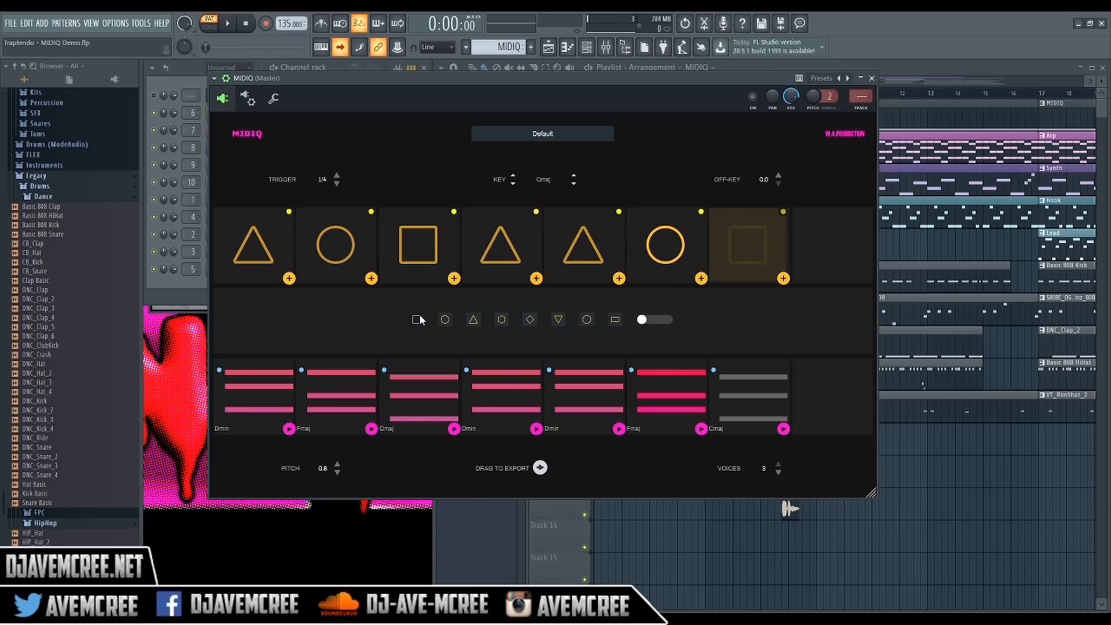
click(642, 321)
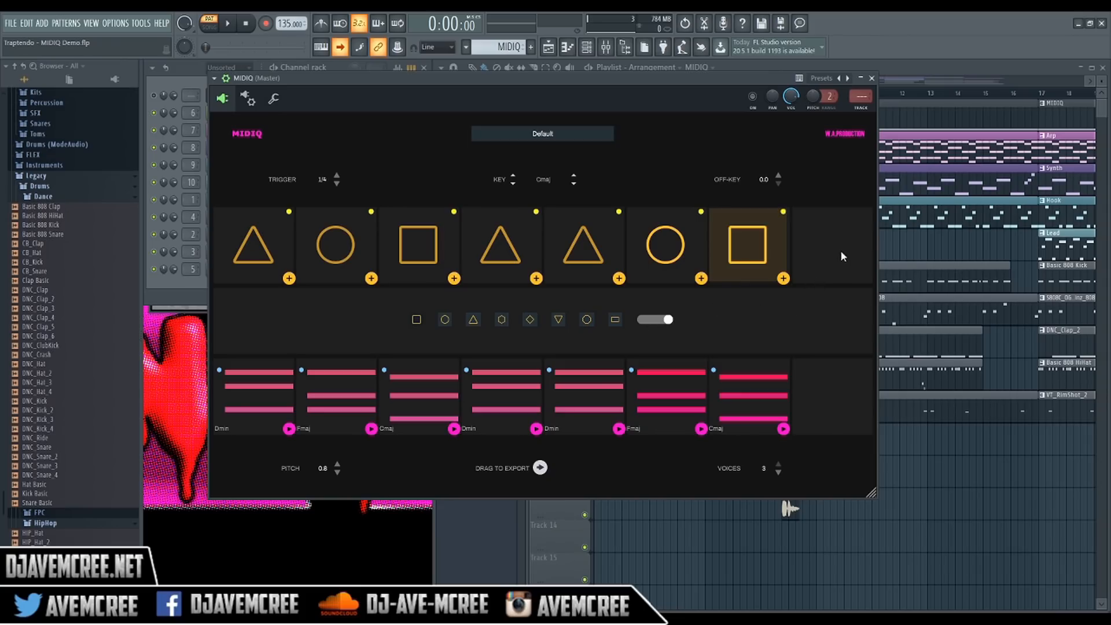
Step: Add an eighth block as a triangle, switch it on and play back the eight-block progression
click(784, 278)
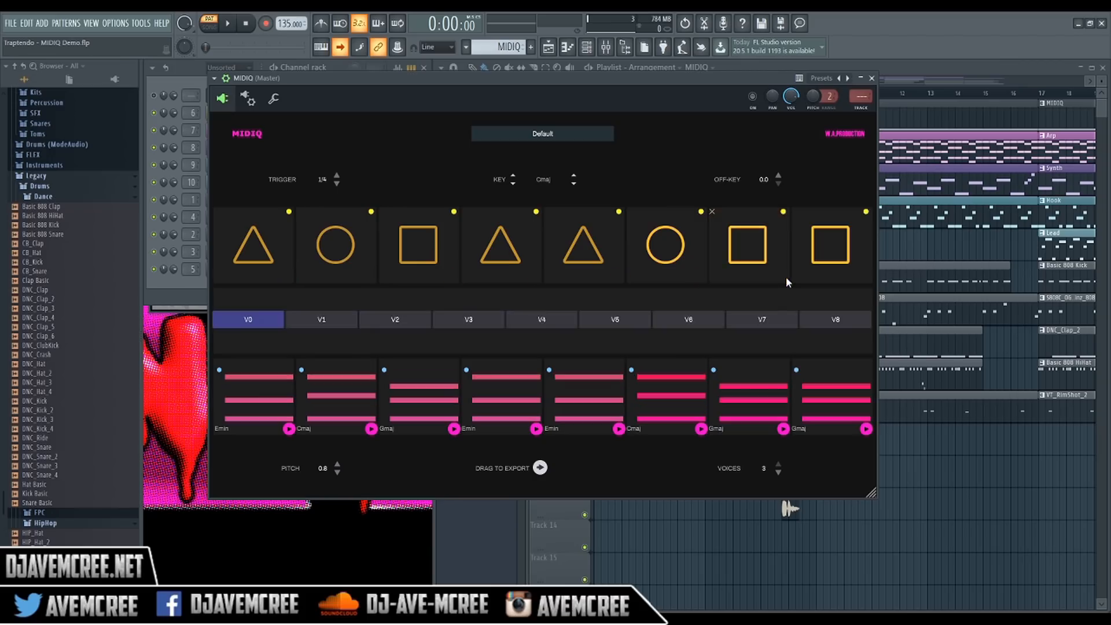
click(868, 215)
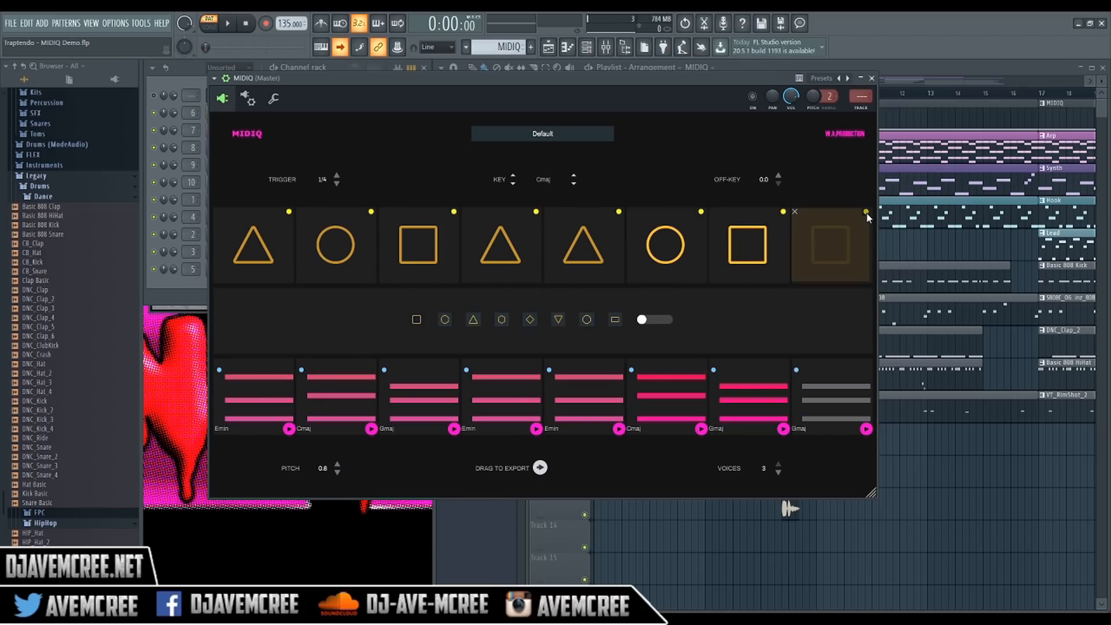
click(474, 320)
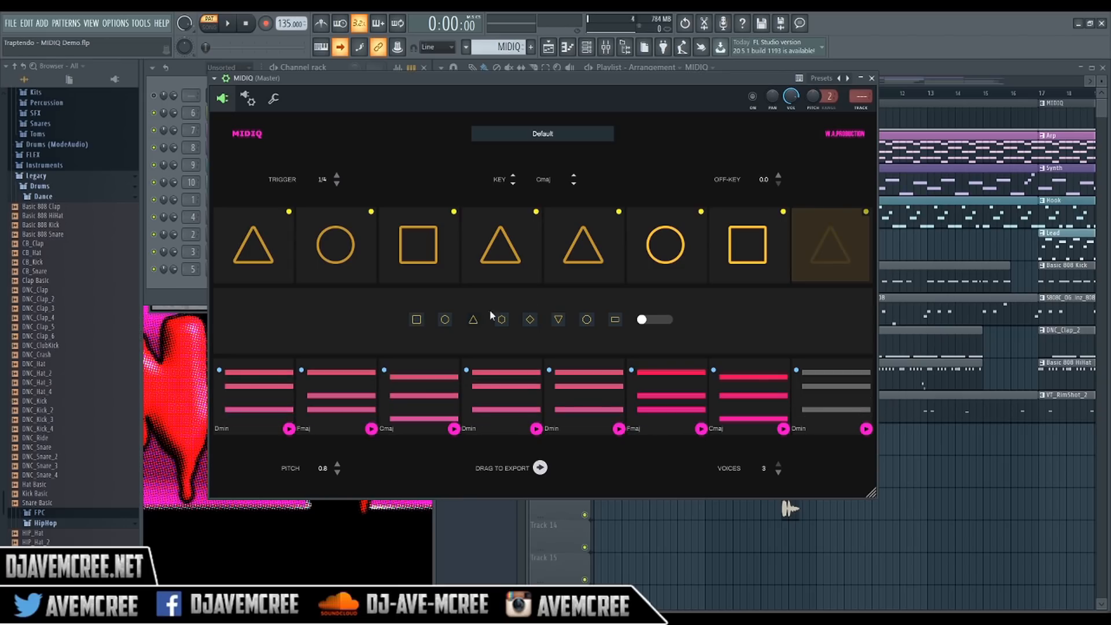
click(663, 319)
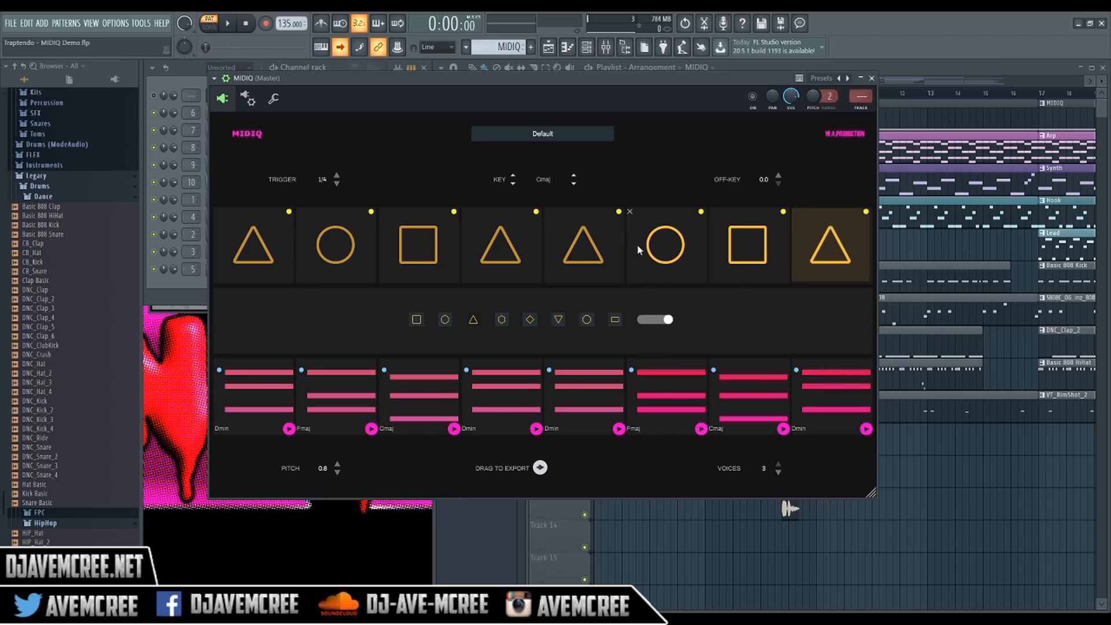
key(space)
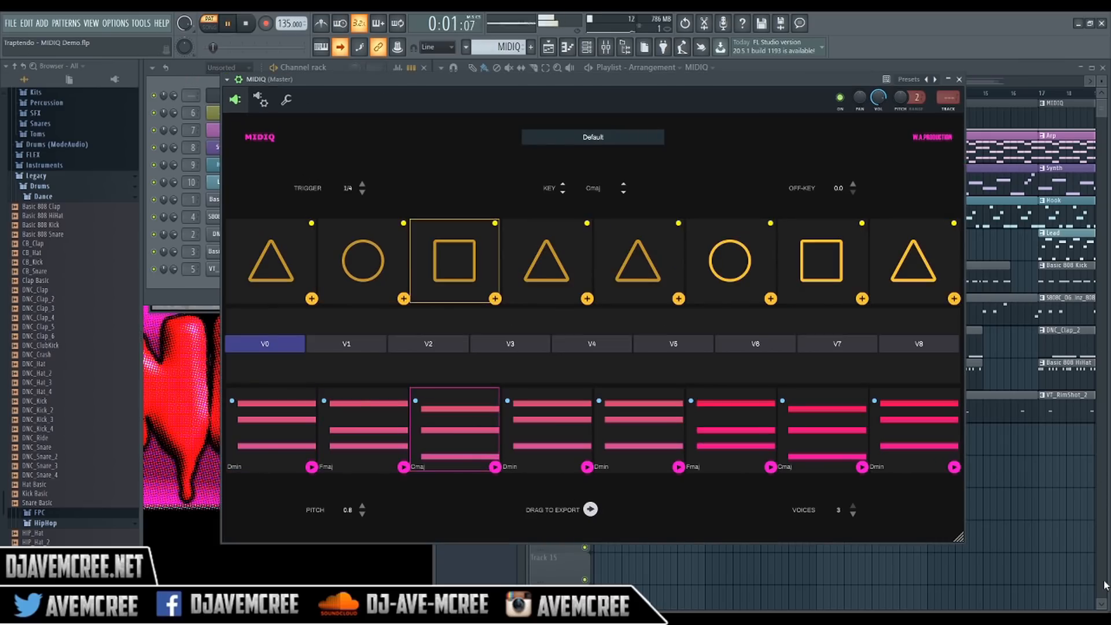
key(space)
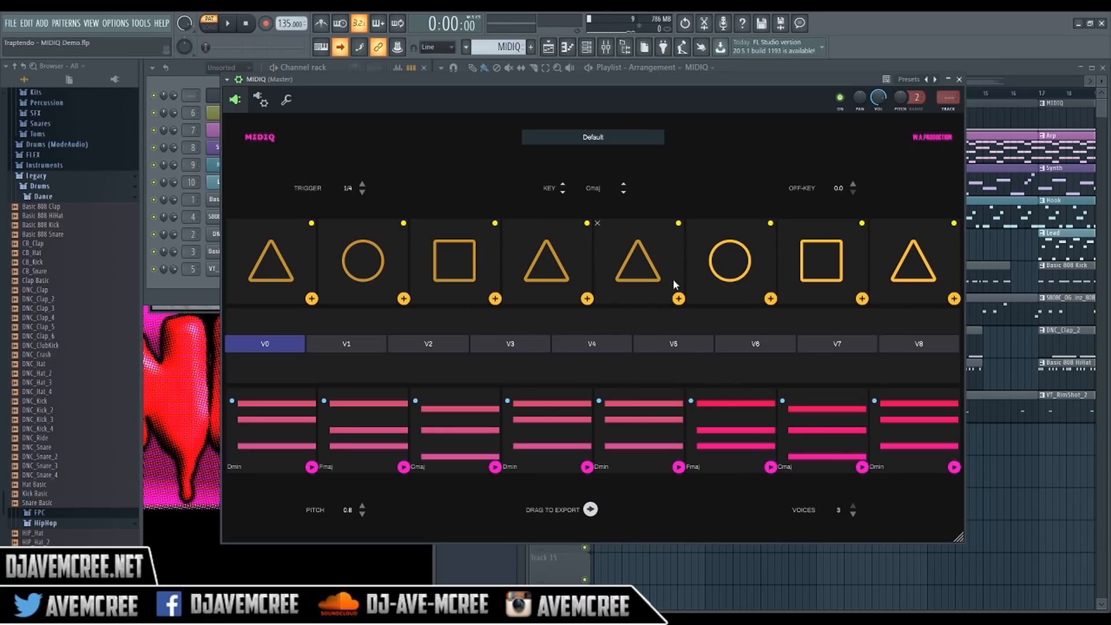
Step: Change the fifth block's shape to a diamond, switch the block back on and audition the progression
click(678, 223)
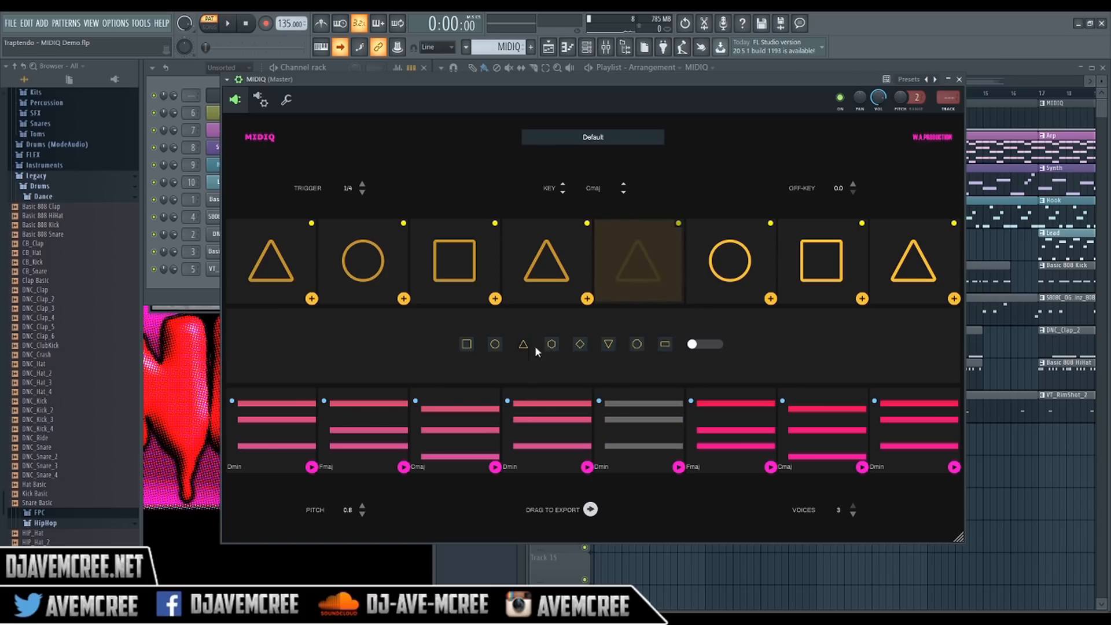
click(580, 344)
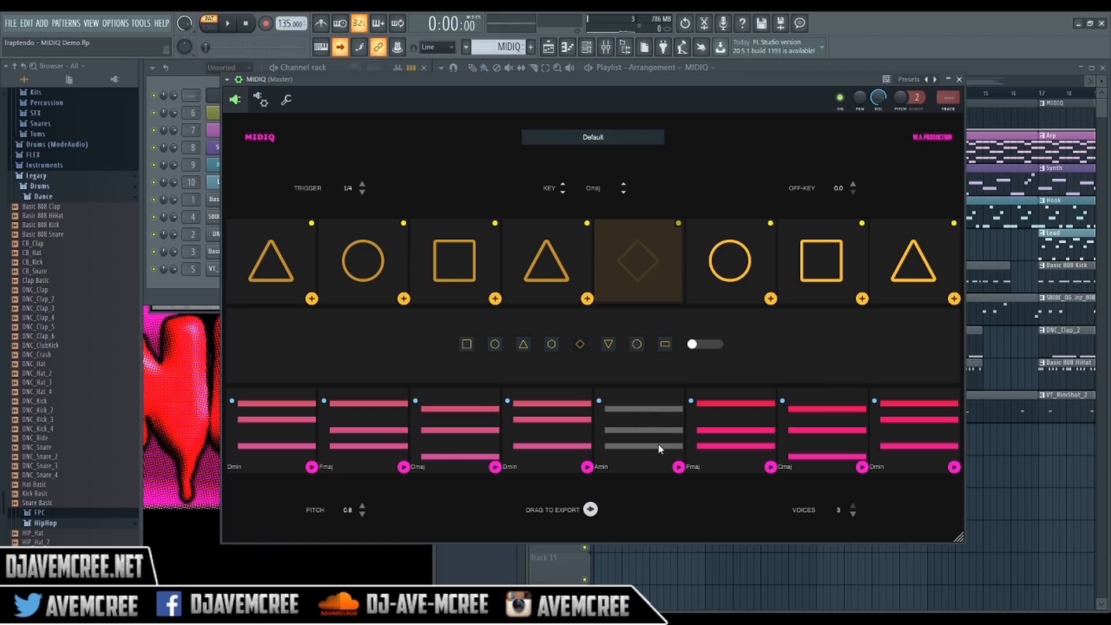
click(699, 344)
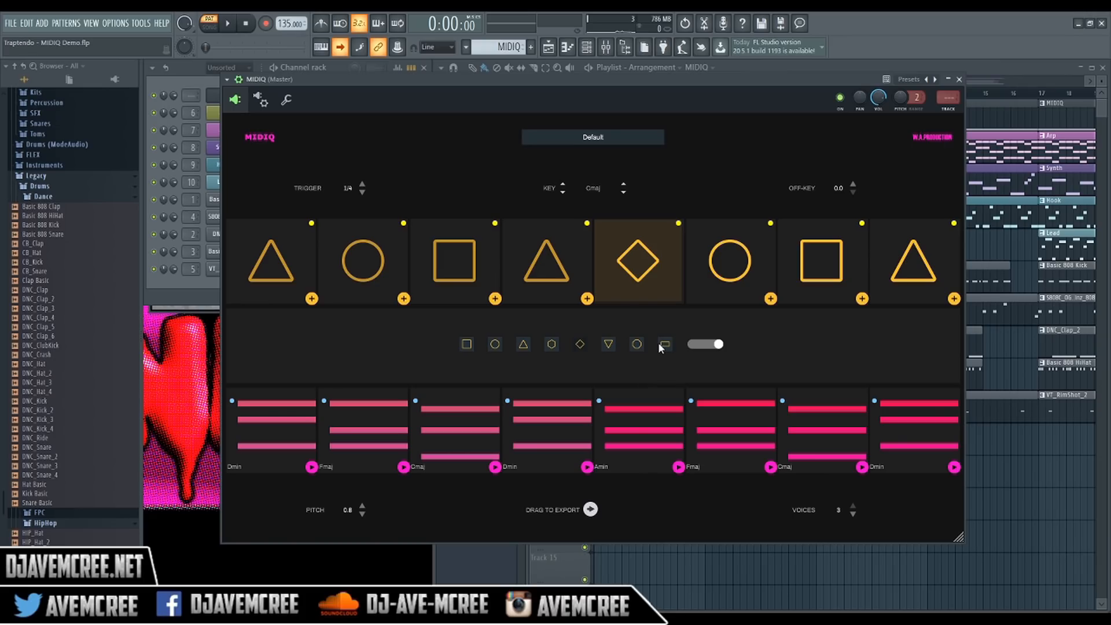
key(space)
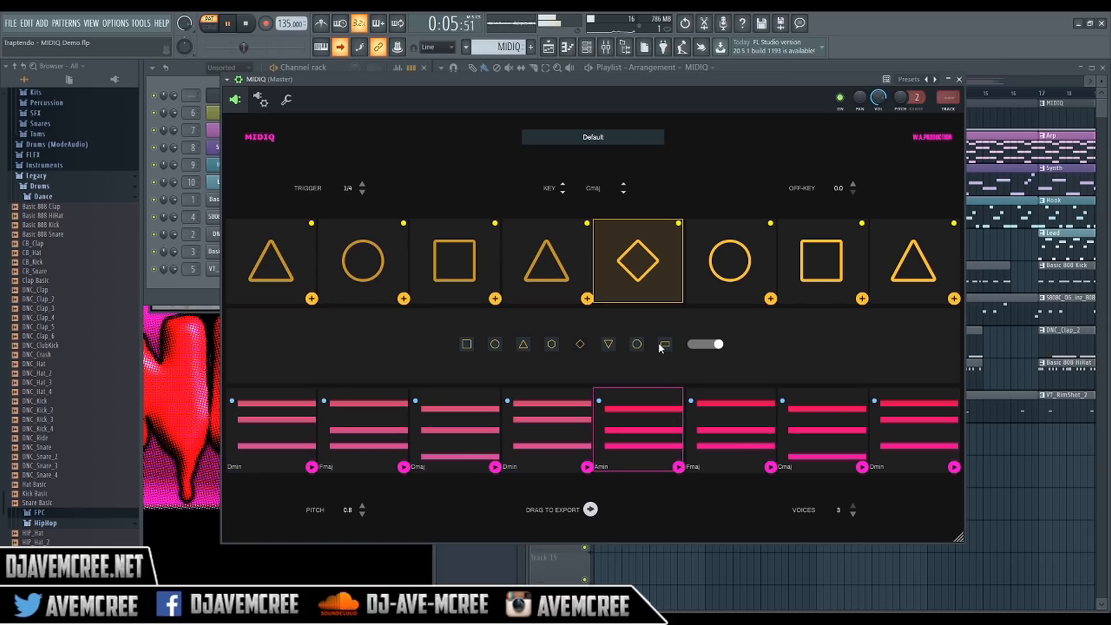
key(space)
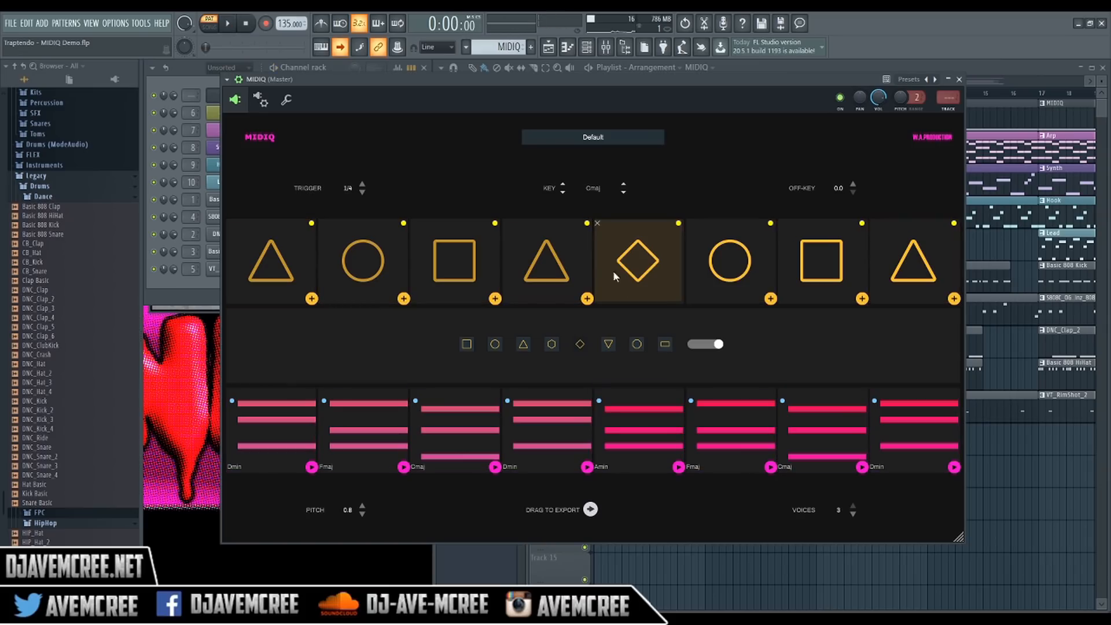
Step: Lower the key to Bmaj and on to Bbmaj, auditioning the progression in each key
click(563, 193)
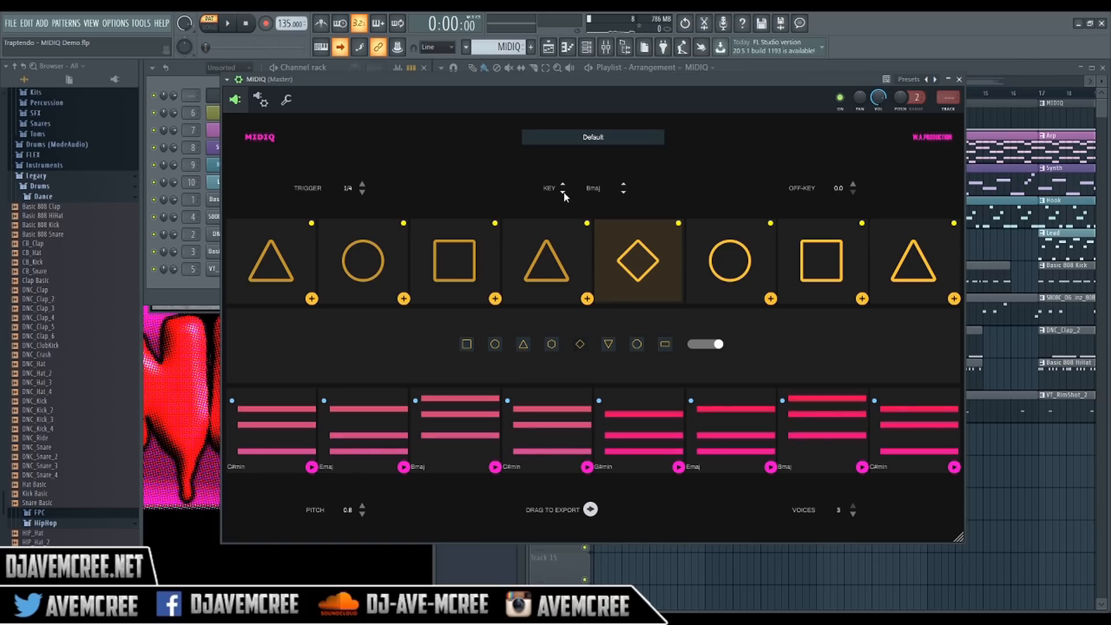
key(space)
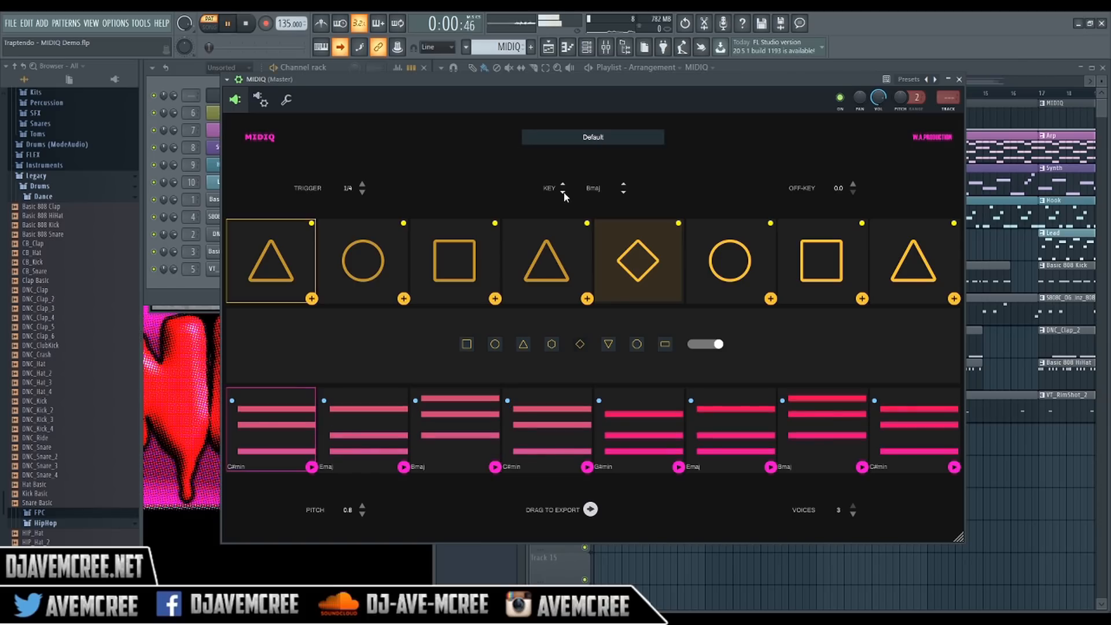
click(564, 194)
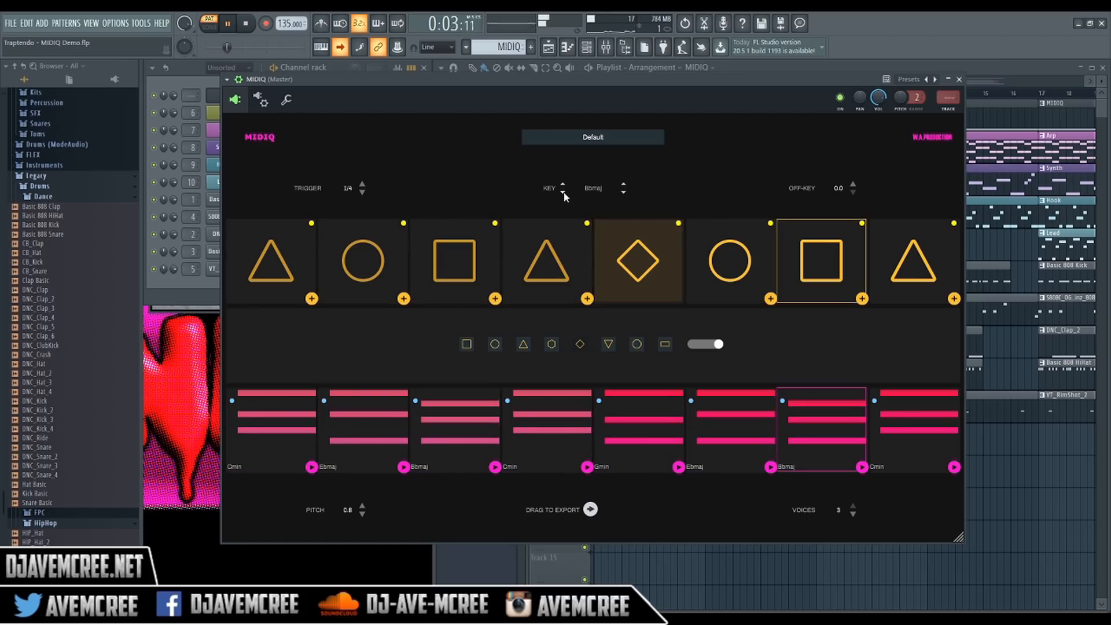
key(space)
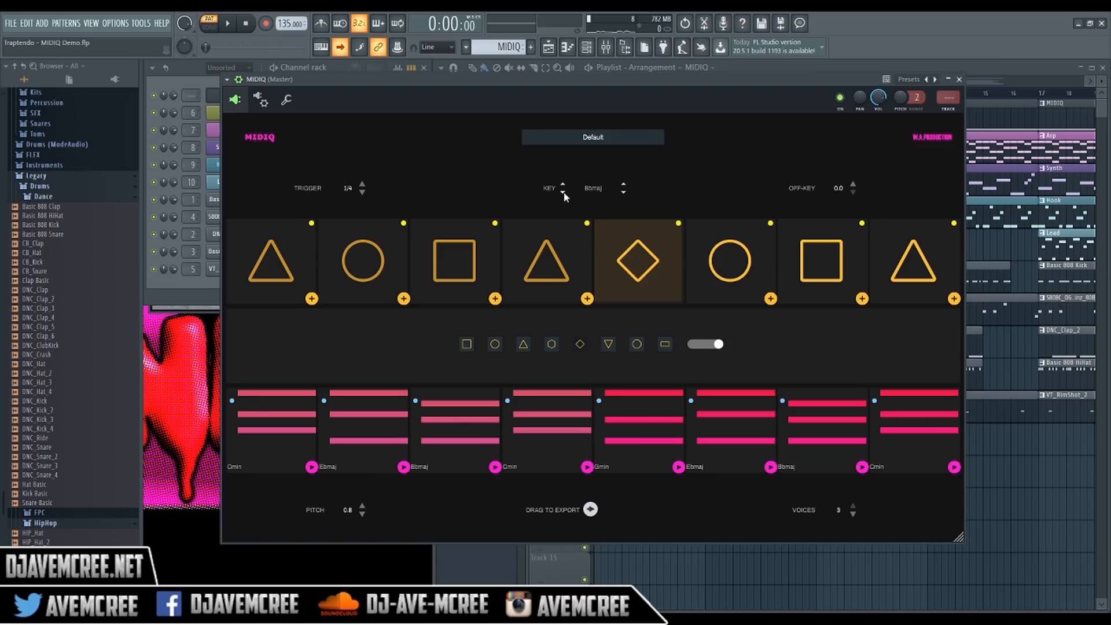
key(space)
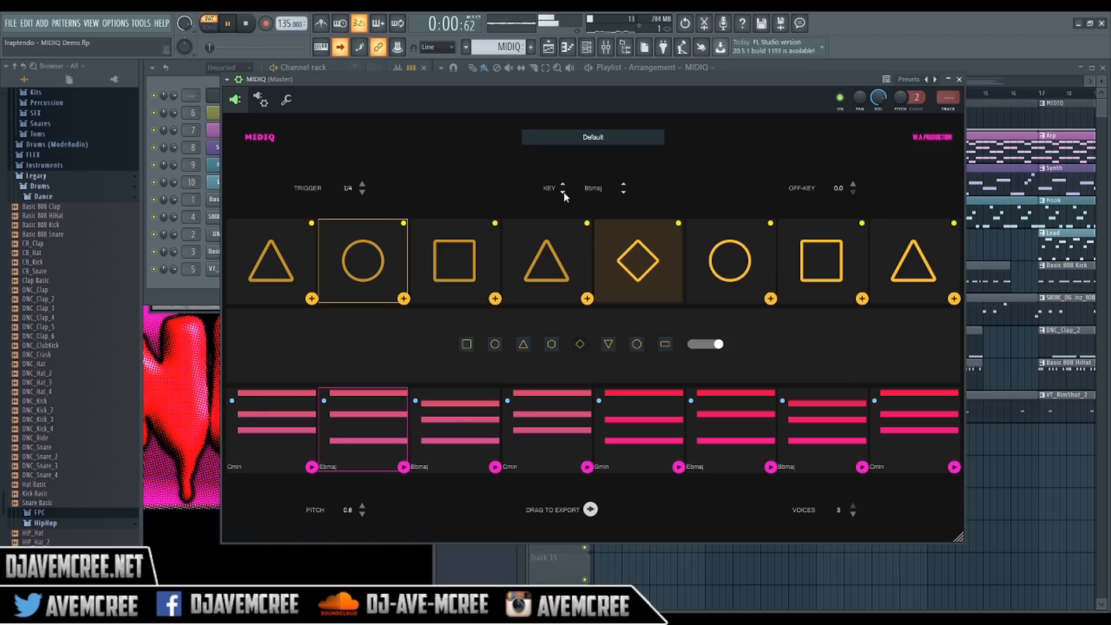
key(space)
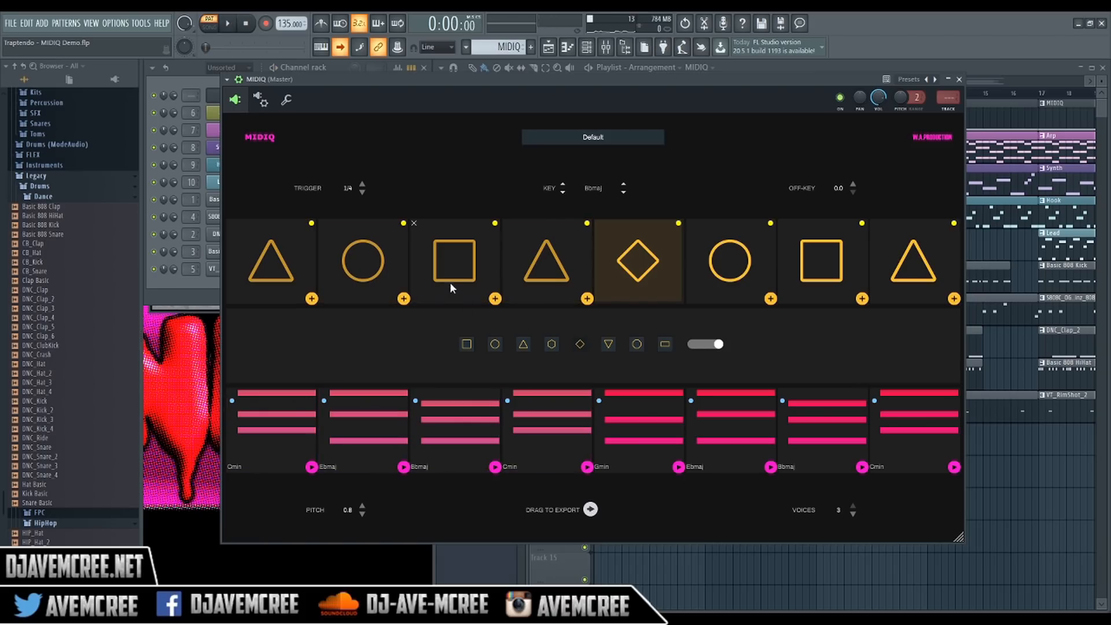
Step: Change the second block's shape to an inverted triangle, switch the block back on and audition the progression
click(403, 224)
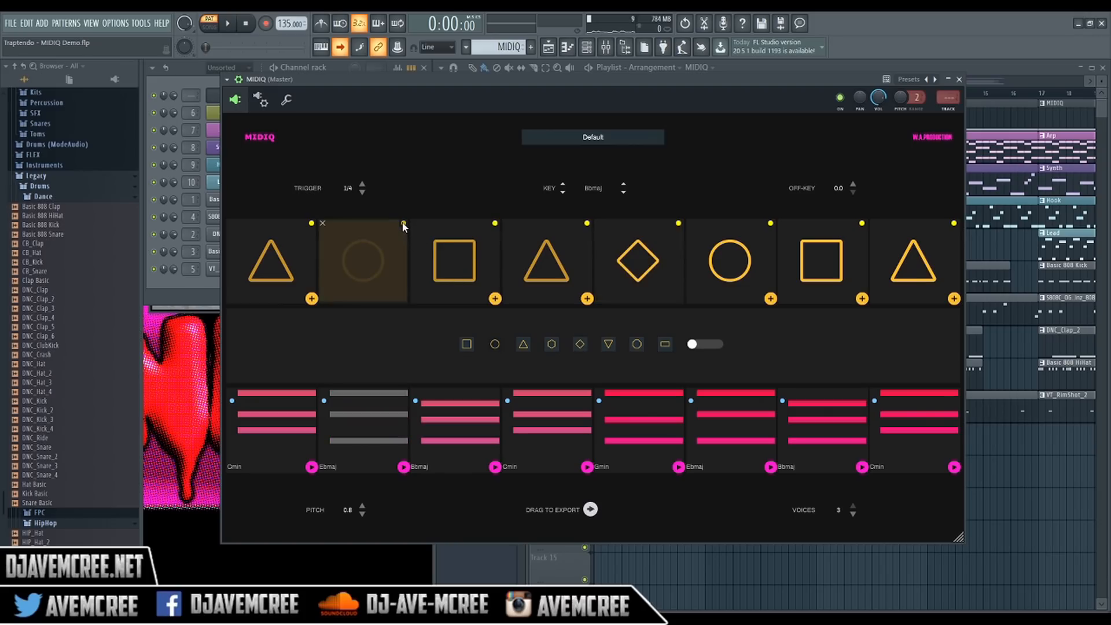
click(608, 343)
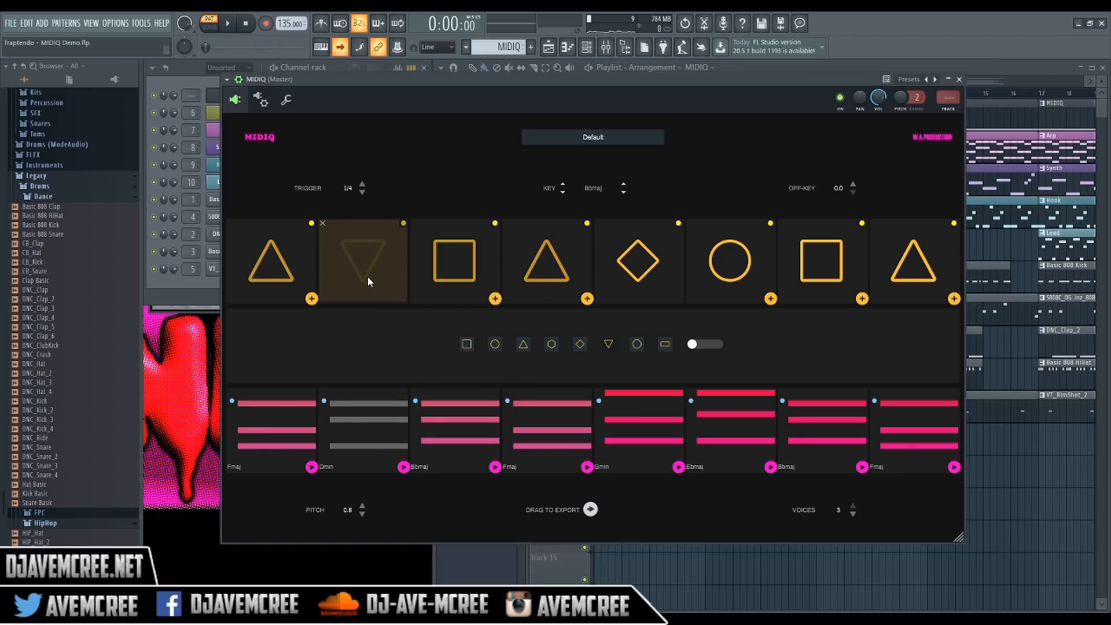
click(705, 344)
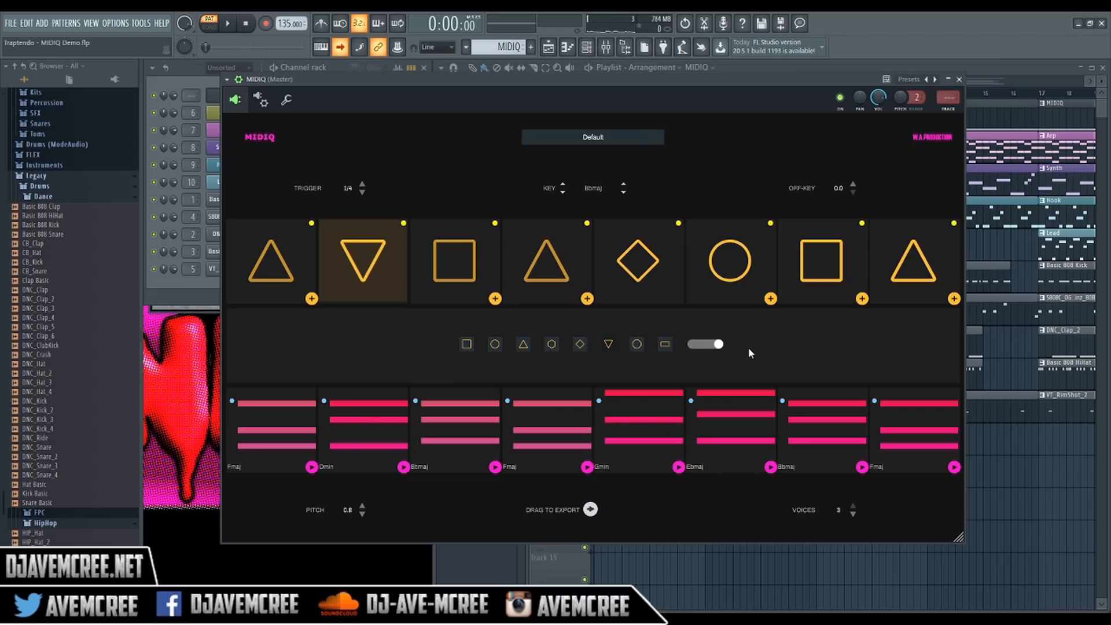
key(space)
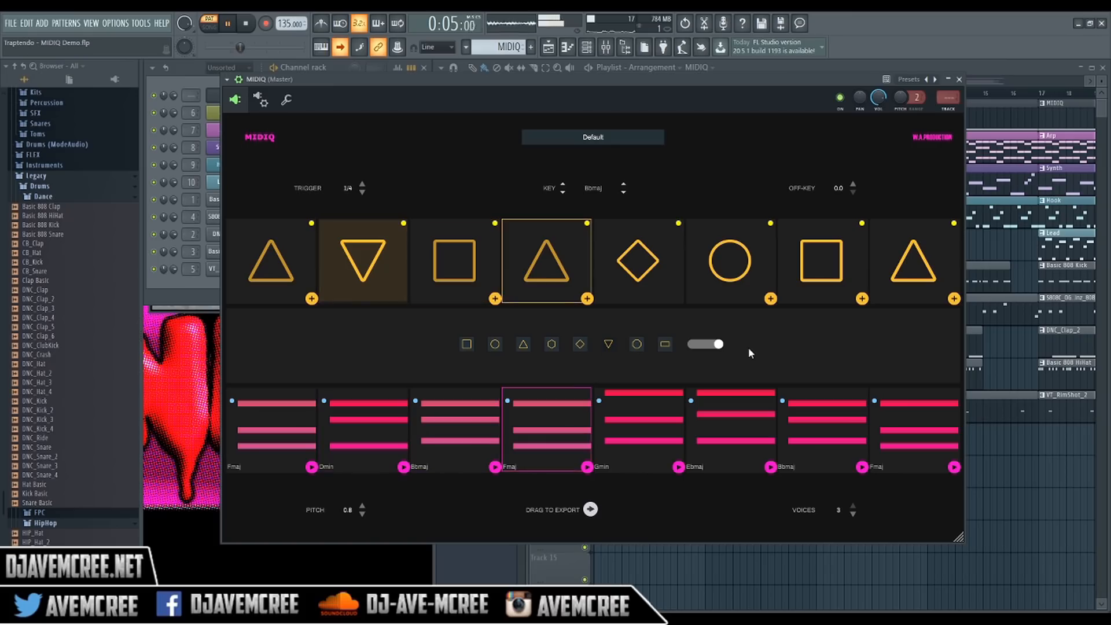
key(space)
Step: Lock the first block's Fmaj chord and the fifth block's Cmin chord
click(428, 270)
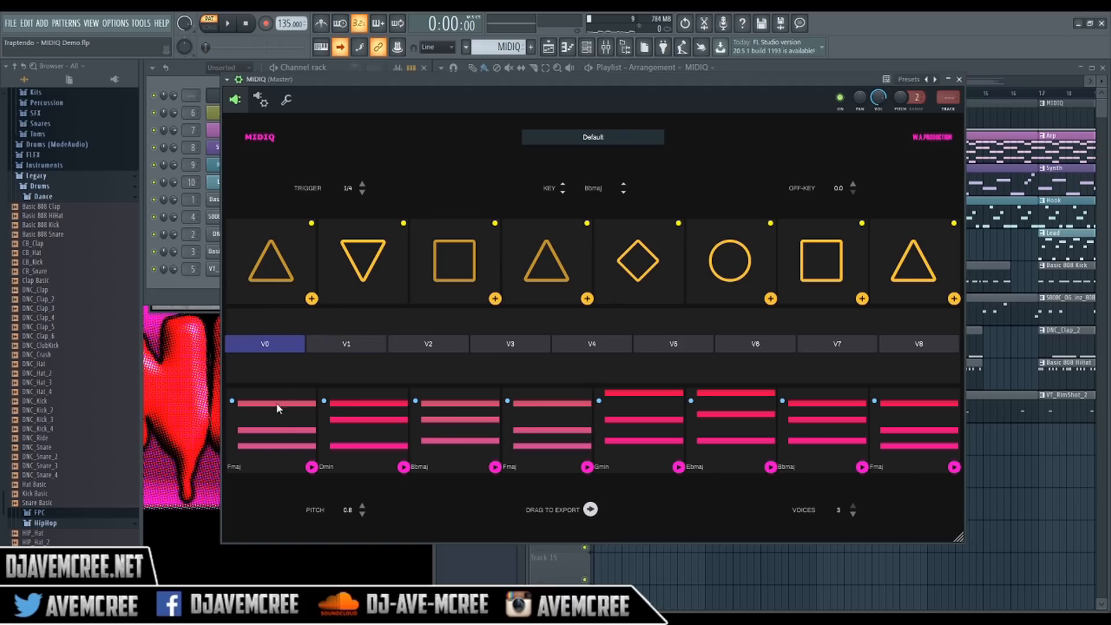
click(280, 419)
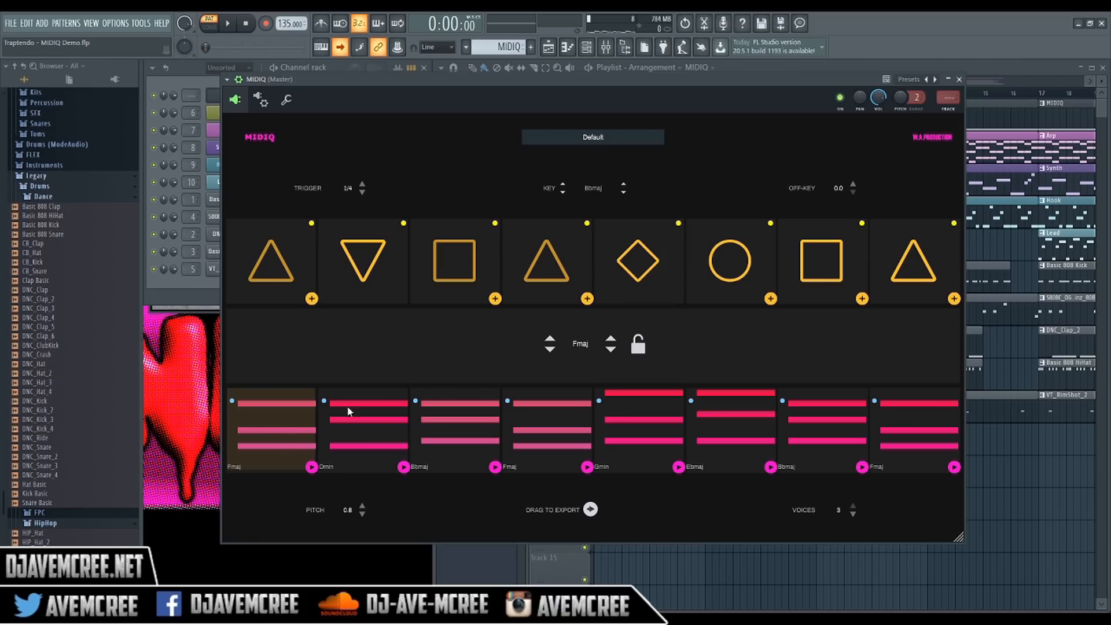
click(637, 345)
click(639, 418)
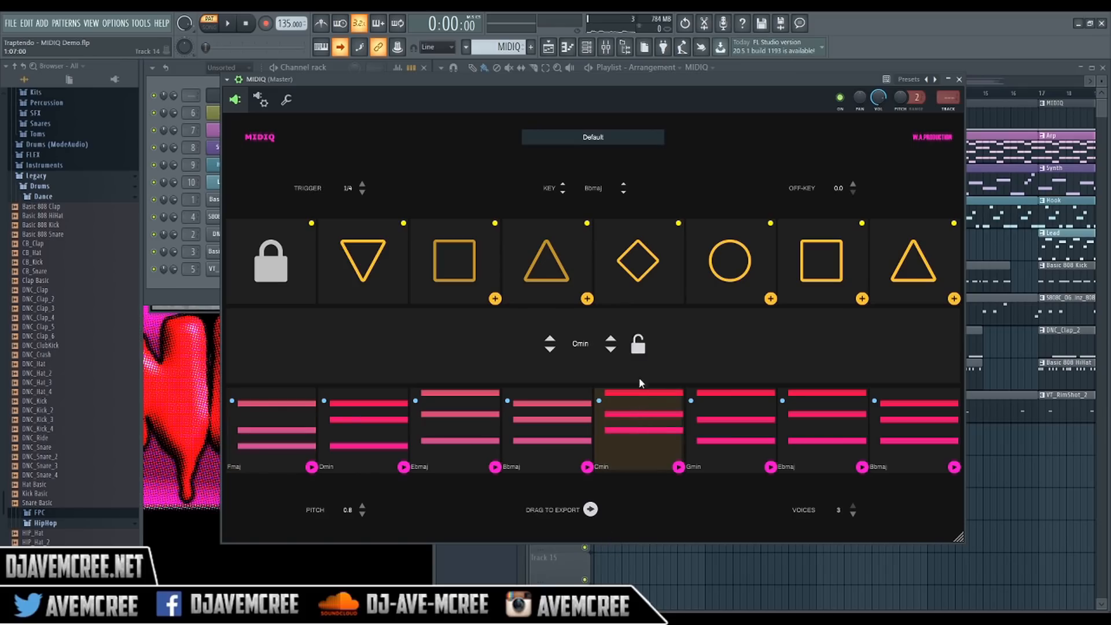
click(639, 346)
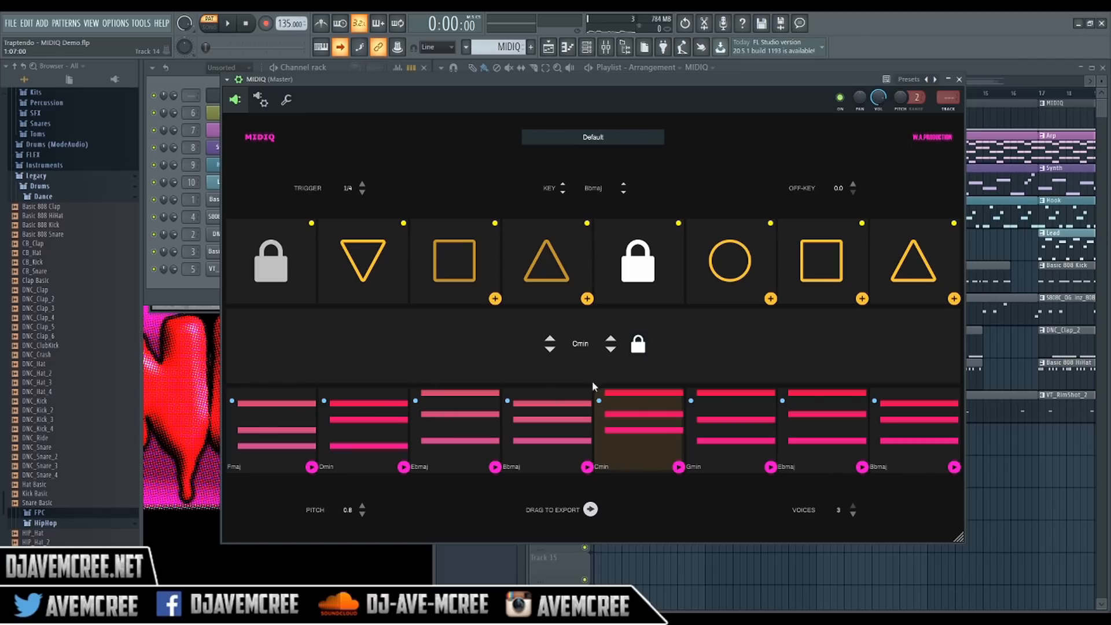
Step: Audition progression variation V5, then switch to variation V8 during playback
click(549, 269)
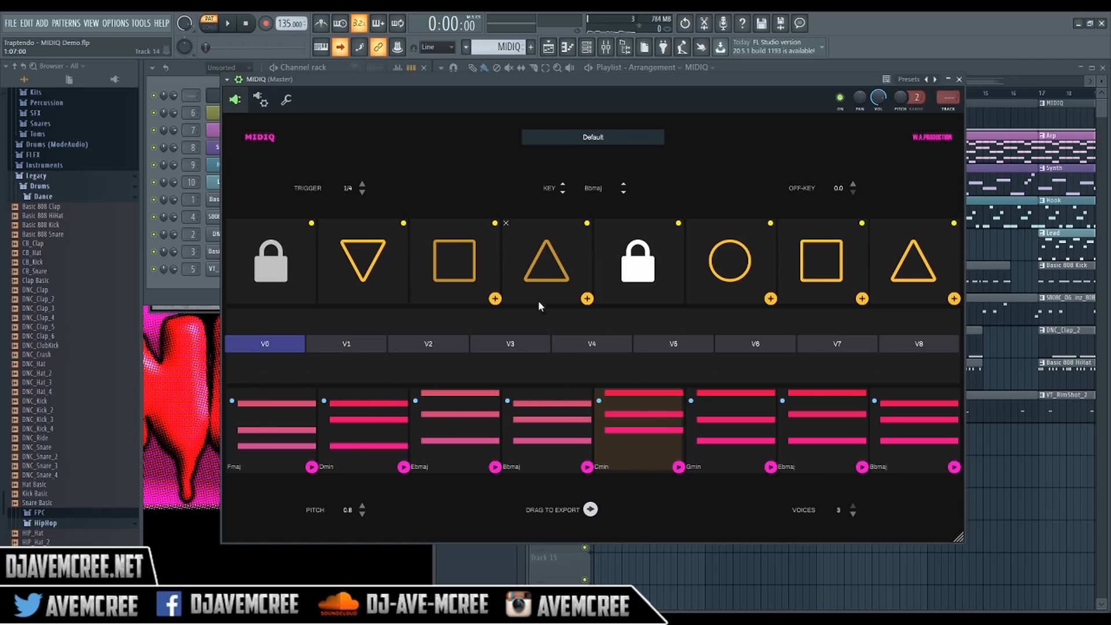
click(678, 346)
key(space)
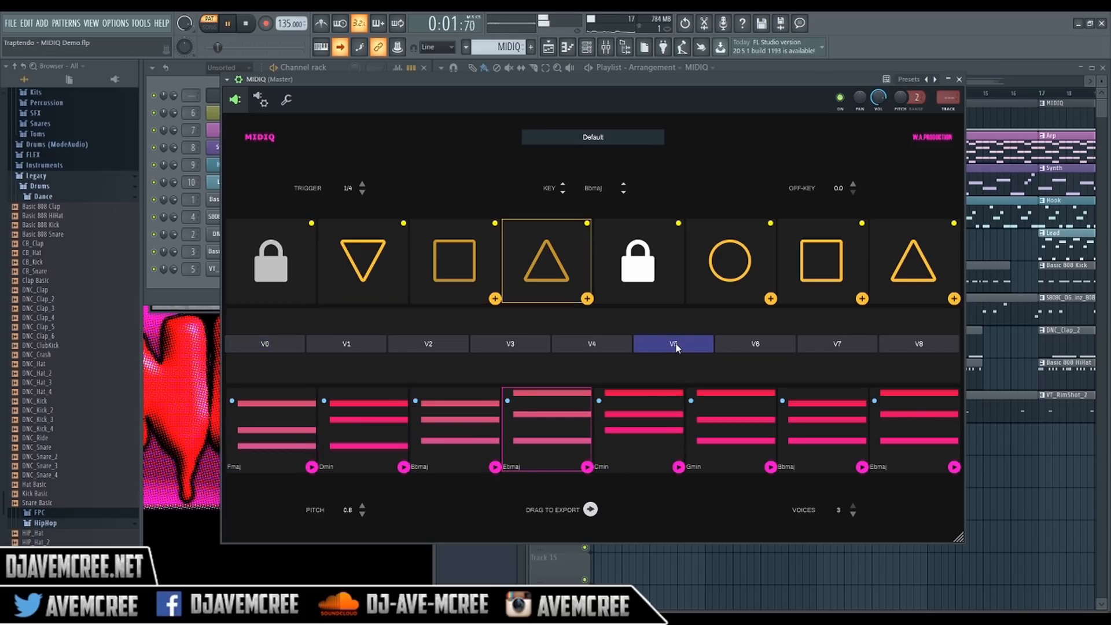
click(902, 350)
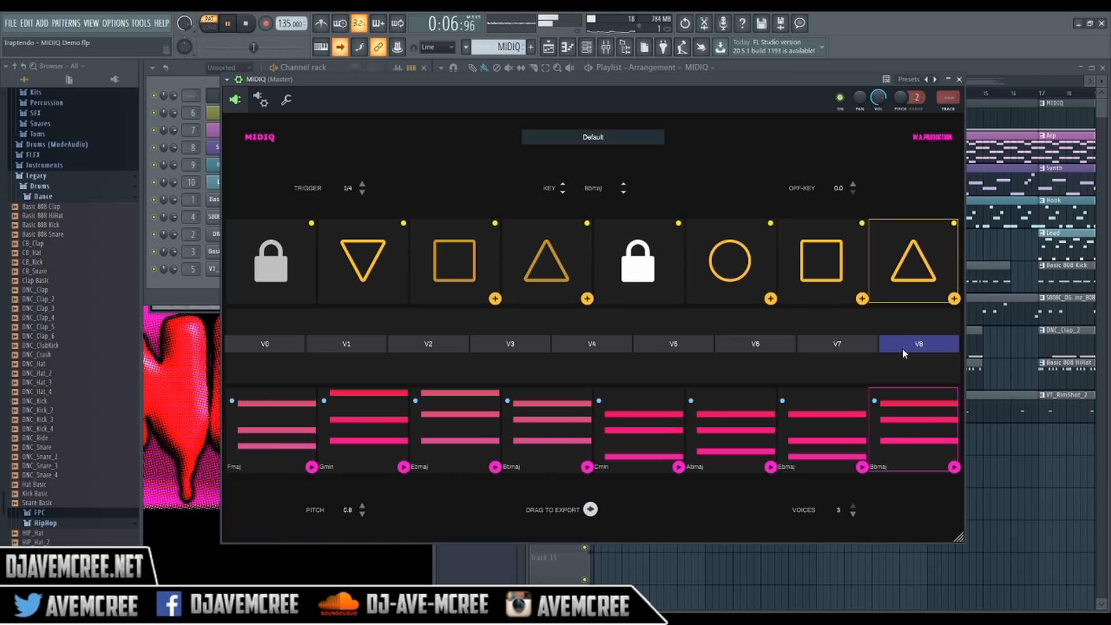
key(space)
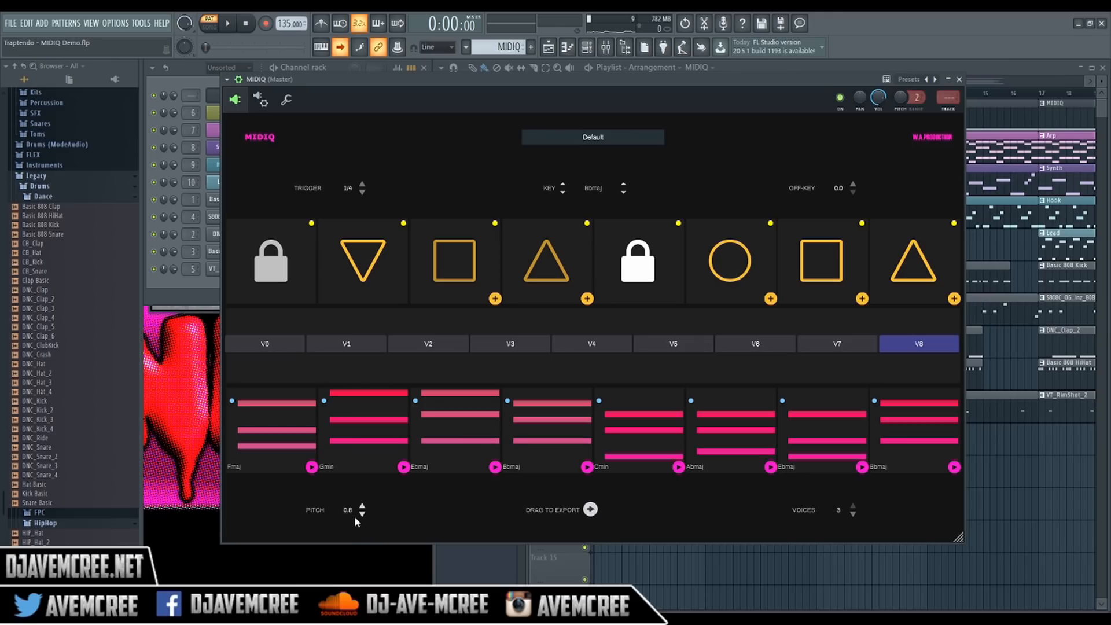
Step: Lower the pitch setting to 0.4, auditioning the progression along the way
drag(350, 514, 351, 537)
key(space)
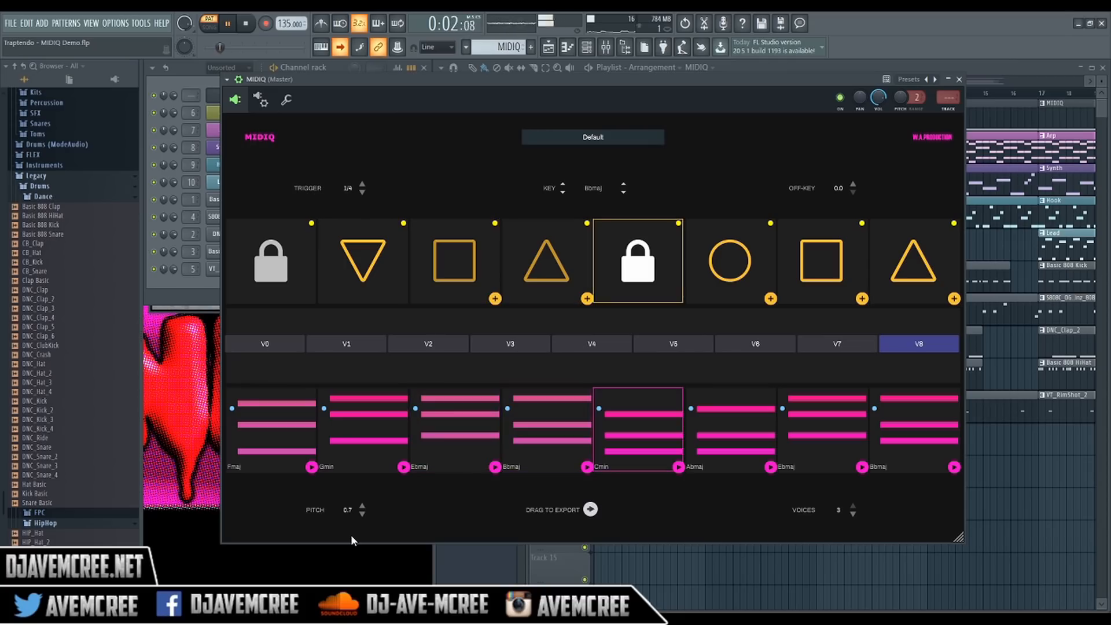
key(space)
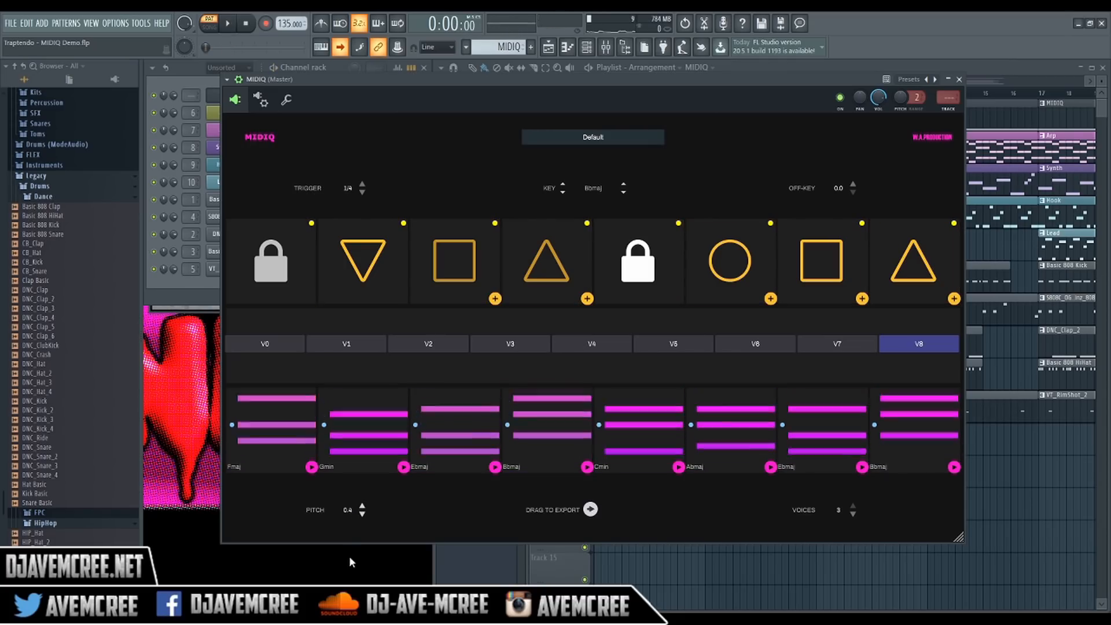
Step: Audition the progression with the pitch at 0.3, then return the pitch to 0.4
key(space)
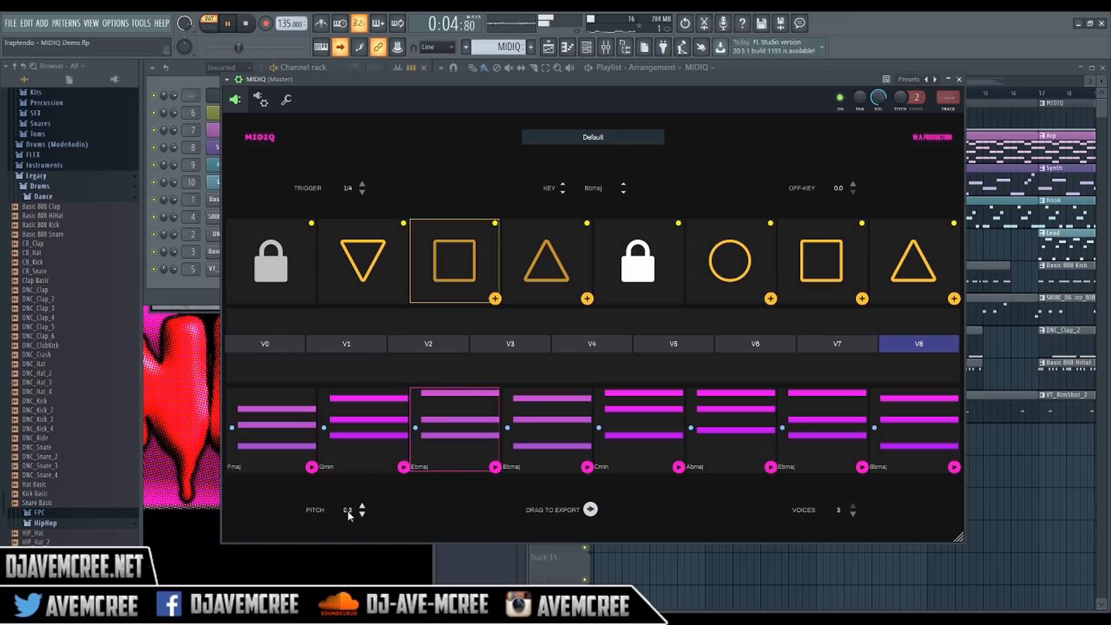
drag(347, 510, 349, 502)
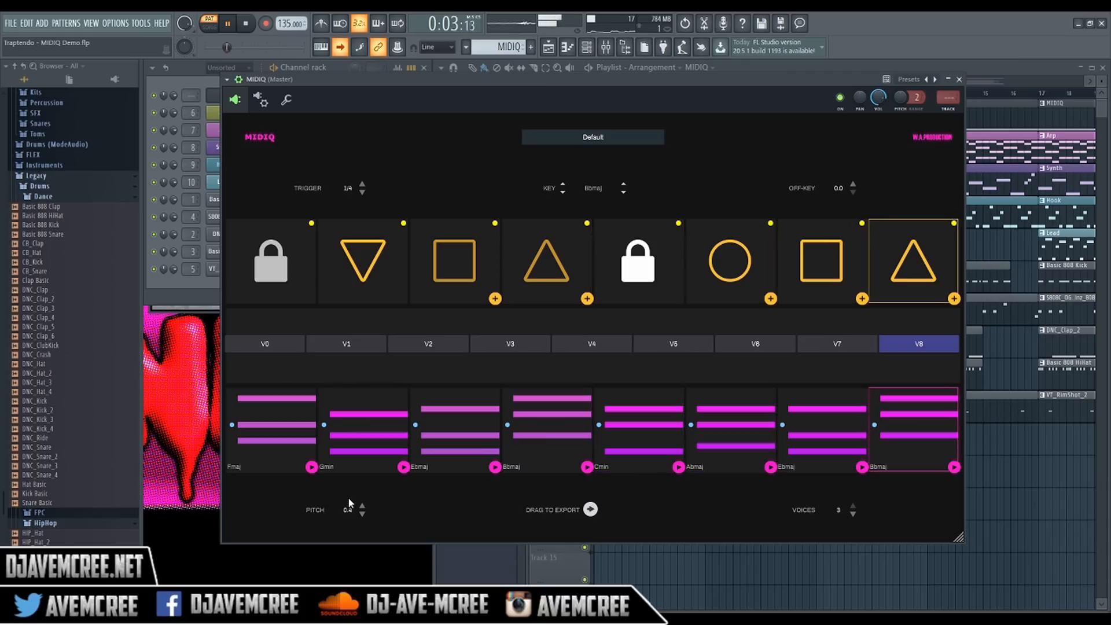
key(space)
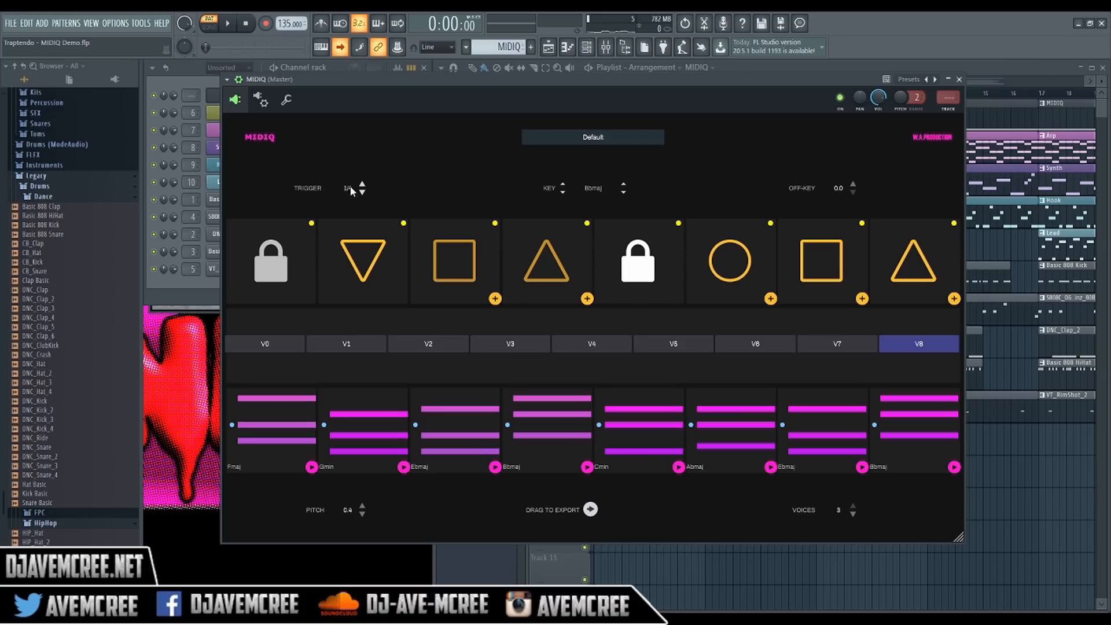
Step: Set the trigger rate to 2 and audition the progression
drag(352, 153, 352, 118)
key(space)
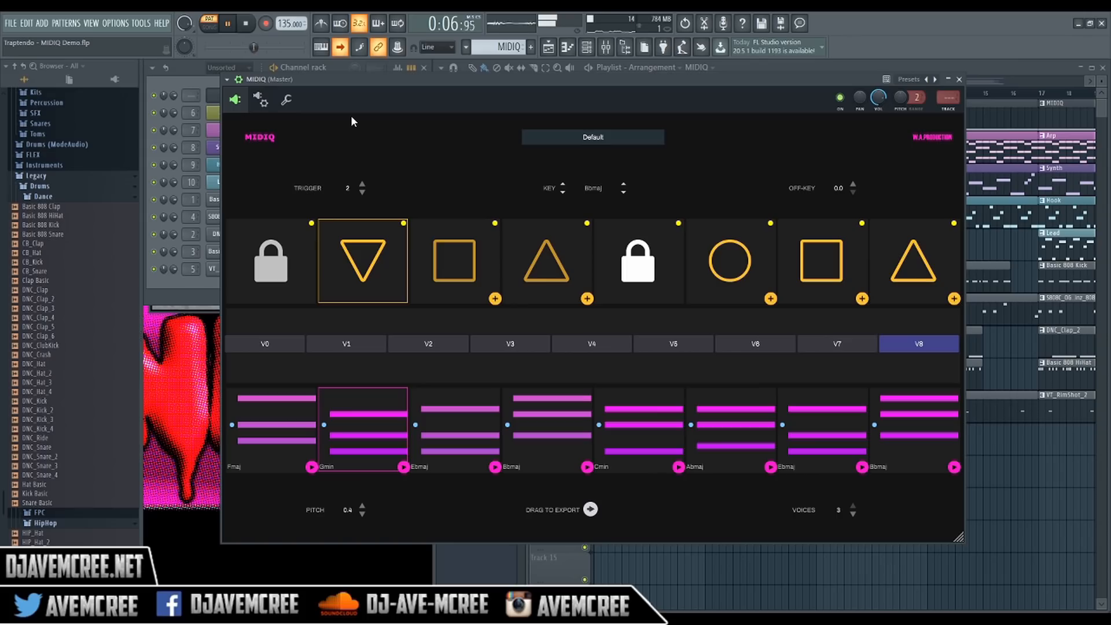
key(space)
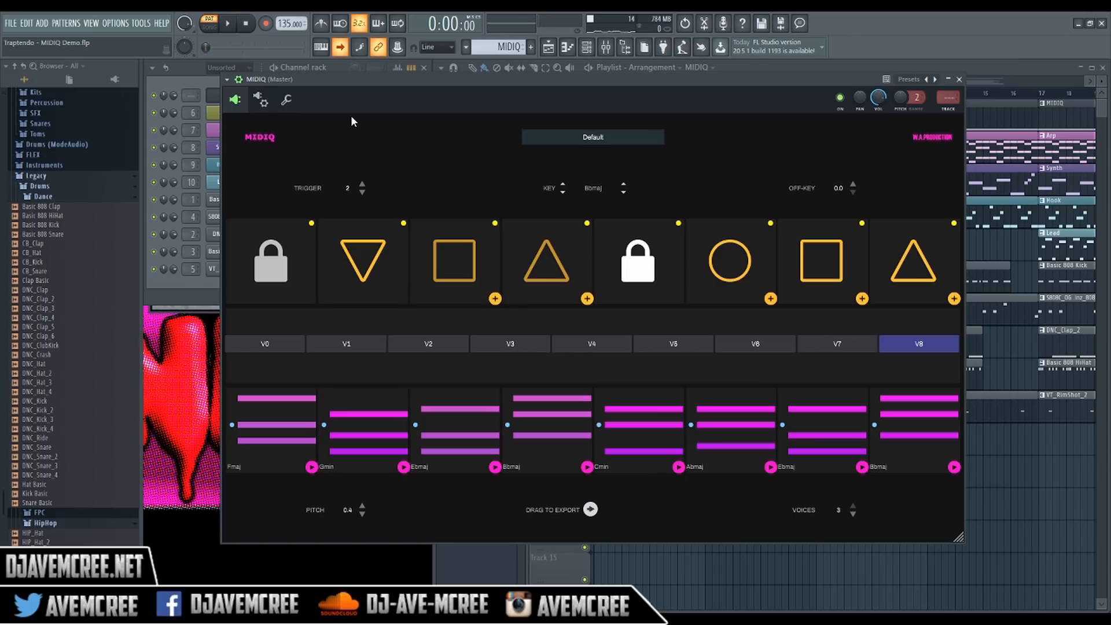
Step: Set the trigger rate to 1/16 and audition the faster progression
drag(349, 189, 347, 244)
key(space)
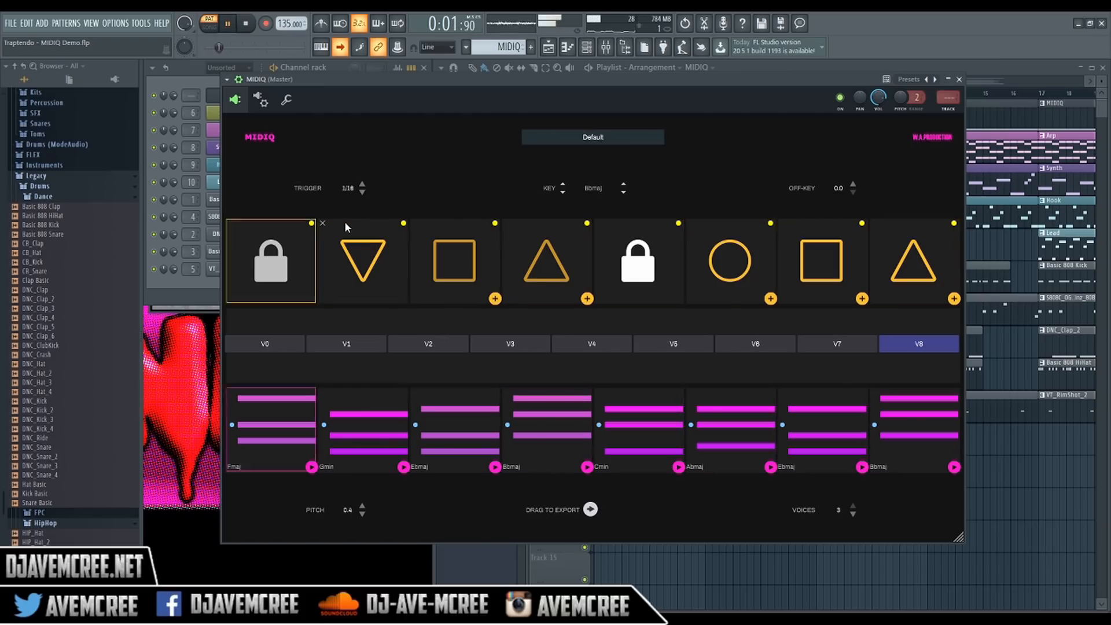
key(space)
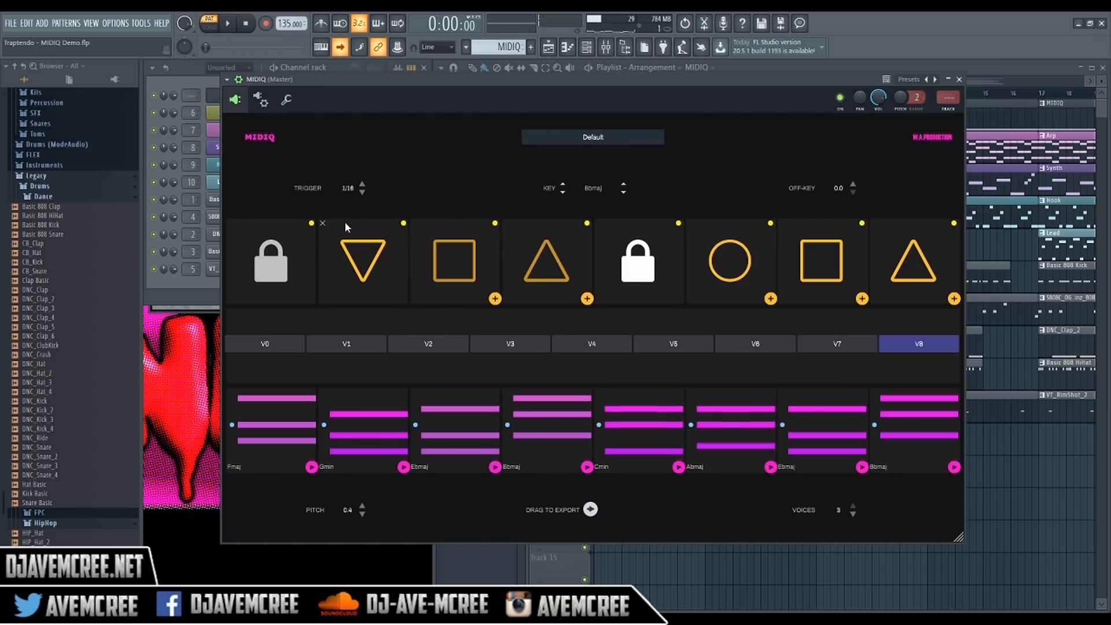
Step: Set the trigger to MIDI and lower the fourth block's level while keeping the block active
click(347, 187)
mouse_move(348, 275)
click(584, 228)
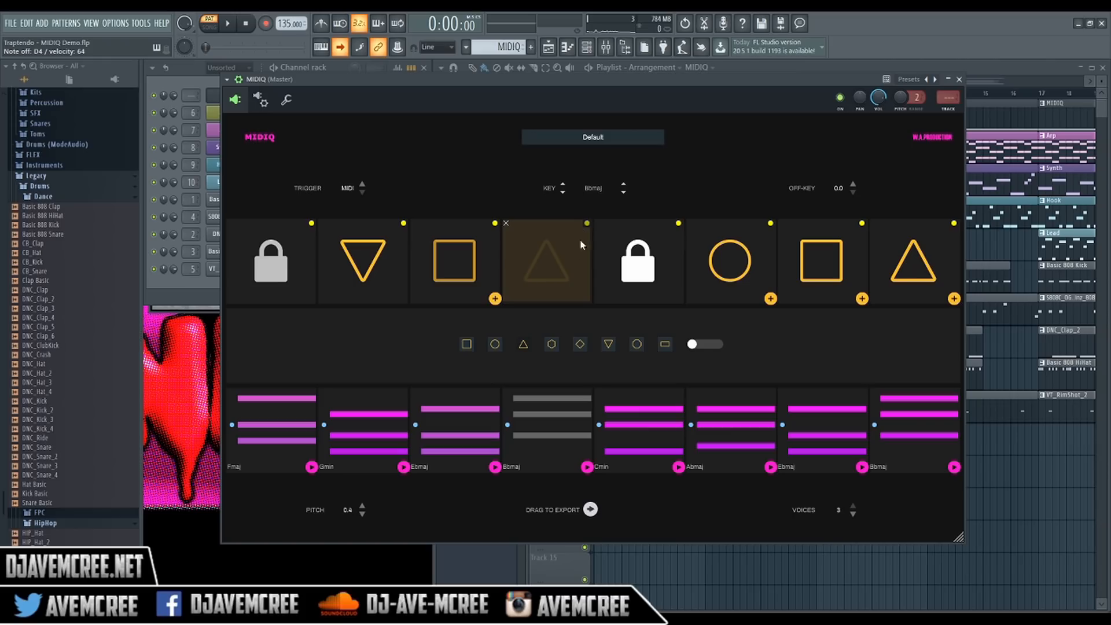
click(694, 345)
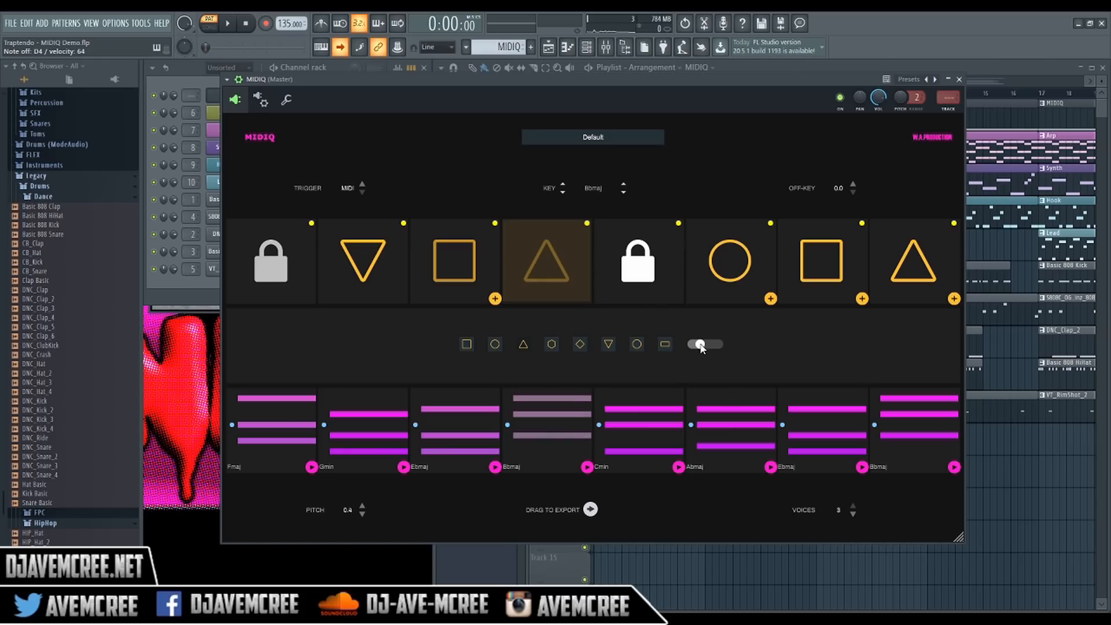
Step: Open the first Arp channel's ElectraX synth and load the "KEYS - Snake Charmer AM" preset
click(215, 116)
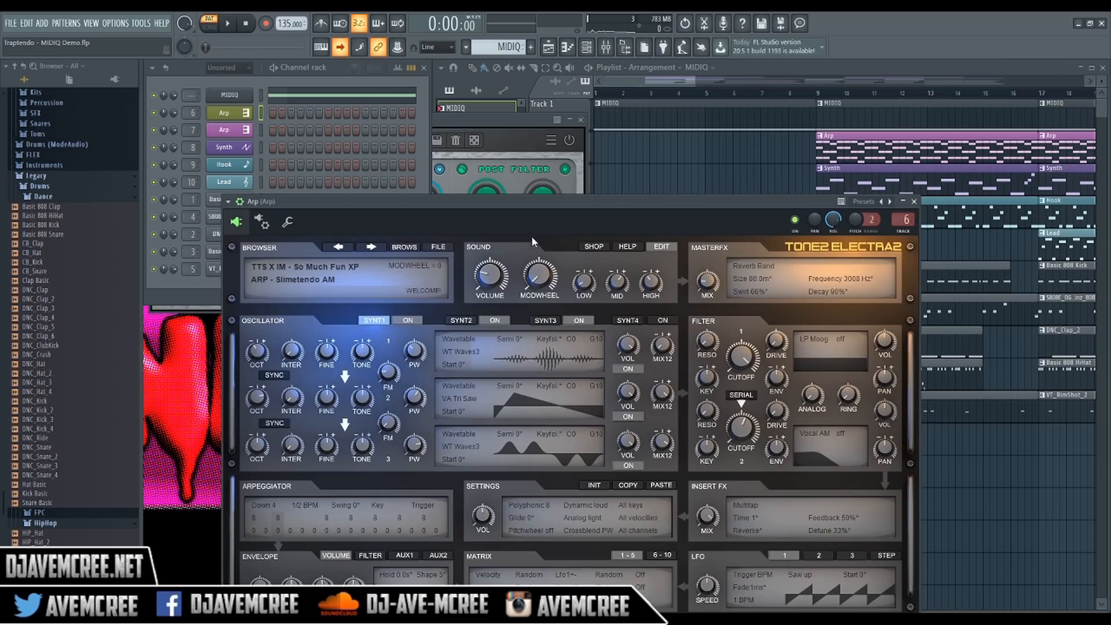
drag(525, 212, 521, 141)
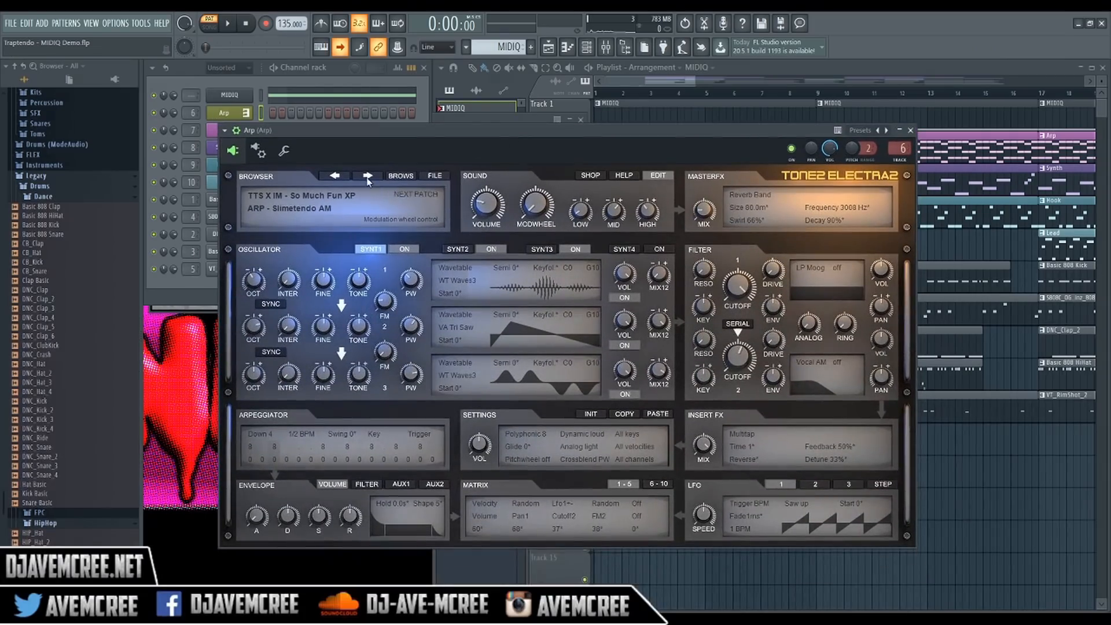
click(329, 207)
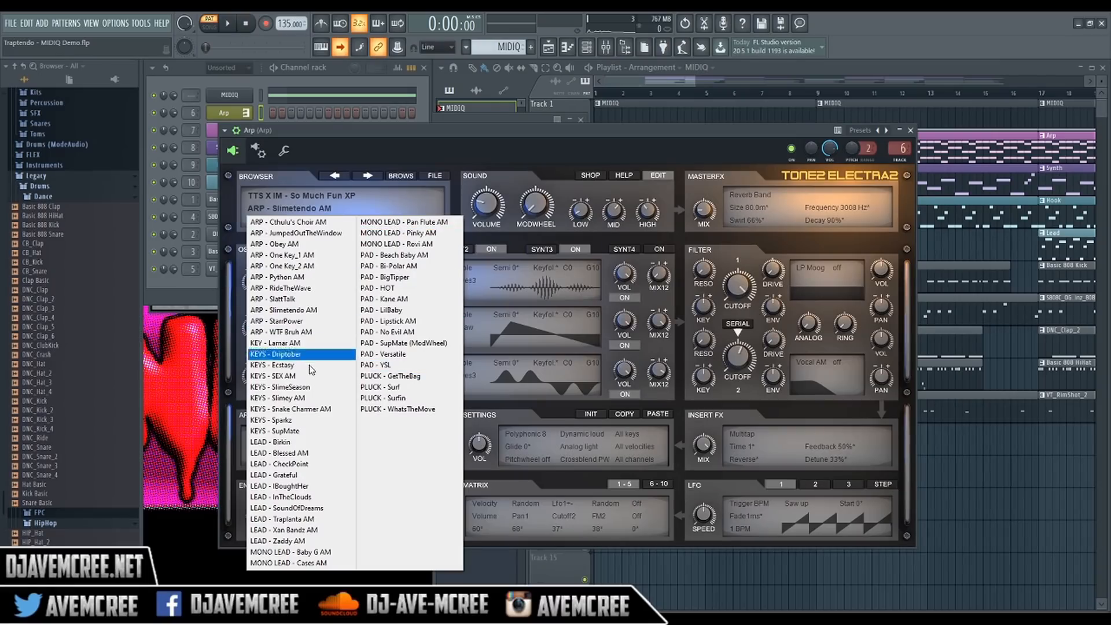
click(303, 408)
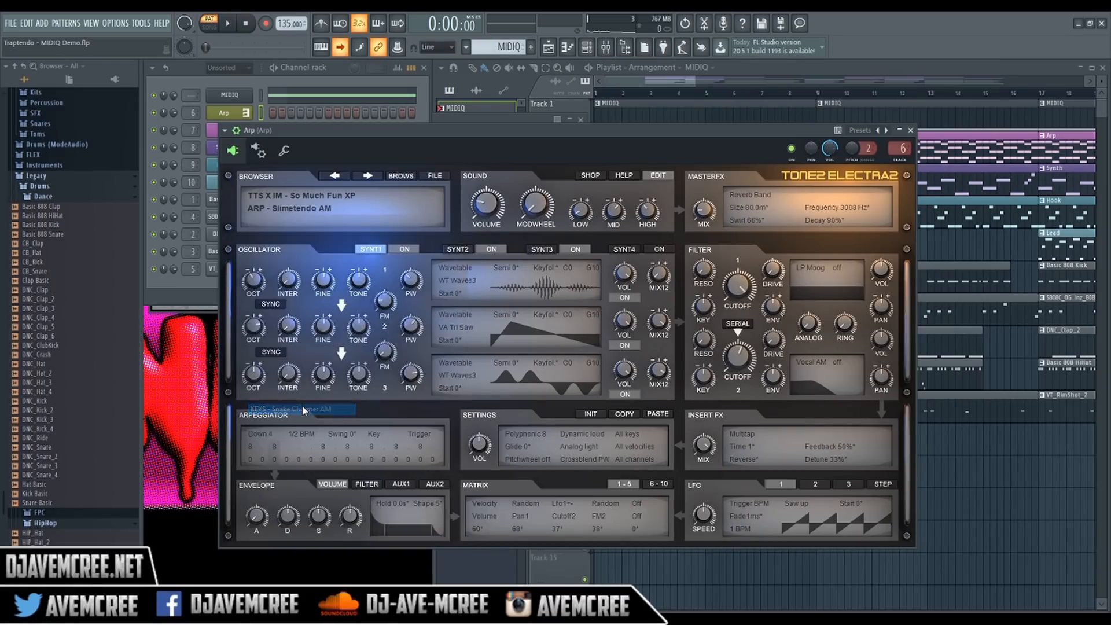
Step: Reopen the MIDIQ plugin, enlarge its window and reposition it near the top of the workspace
click(234, 99)
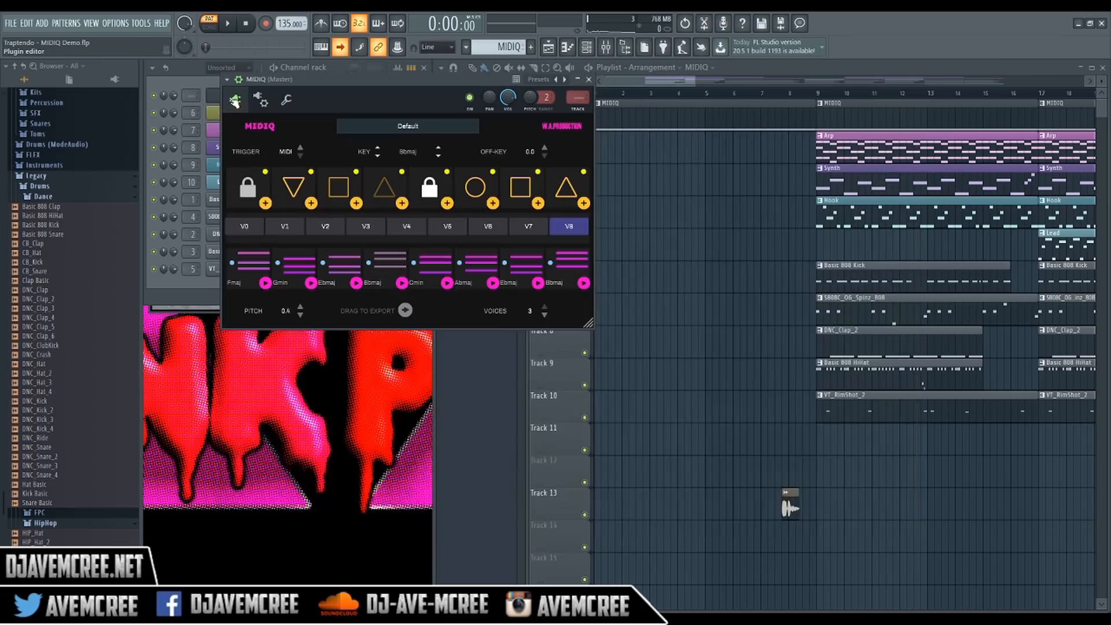
drag(368, 77, 465, 128)
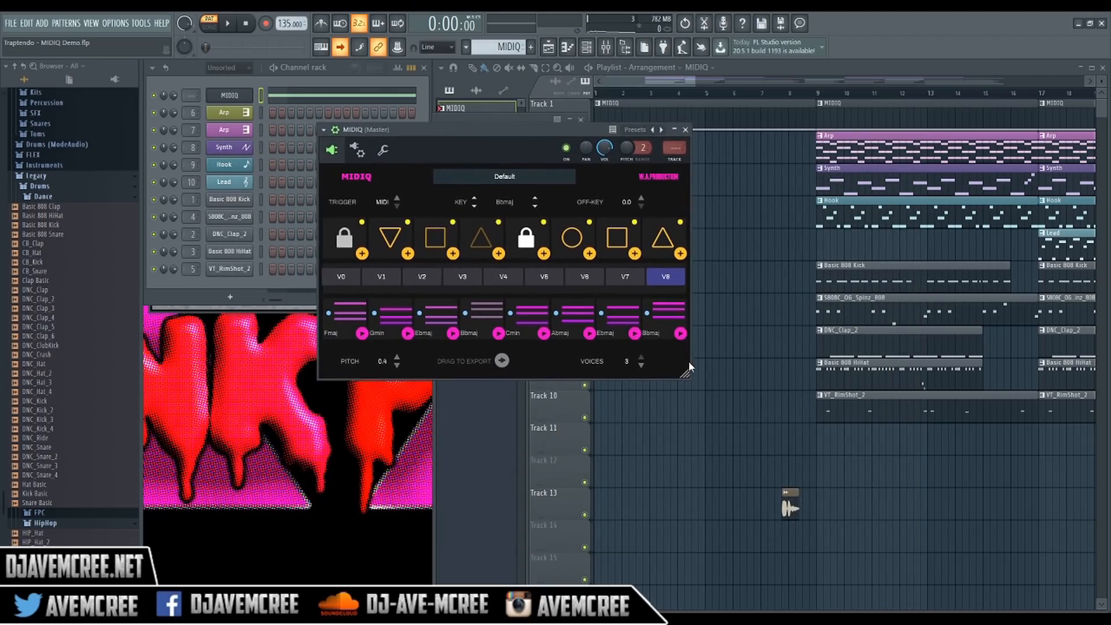
drag(544, 130, 440, 88)
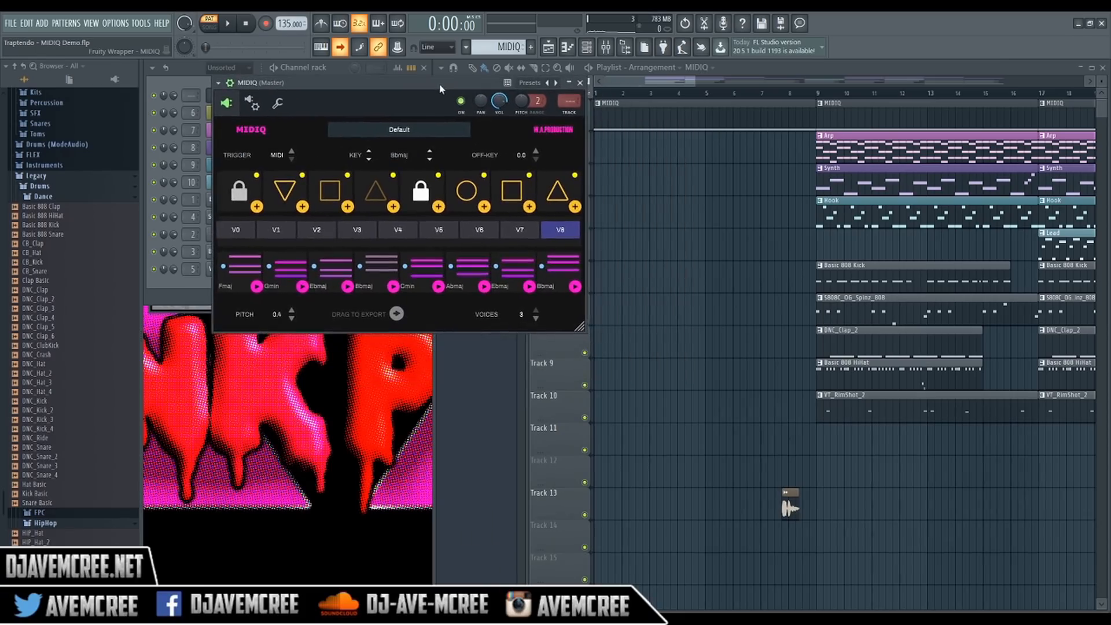
drag(579, 328, 952, 543)
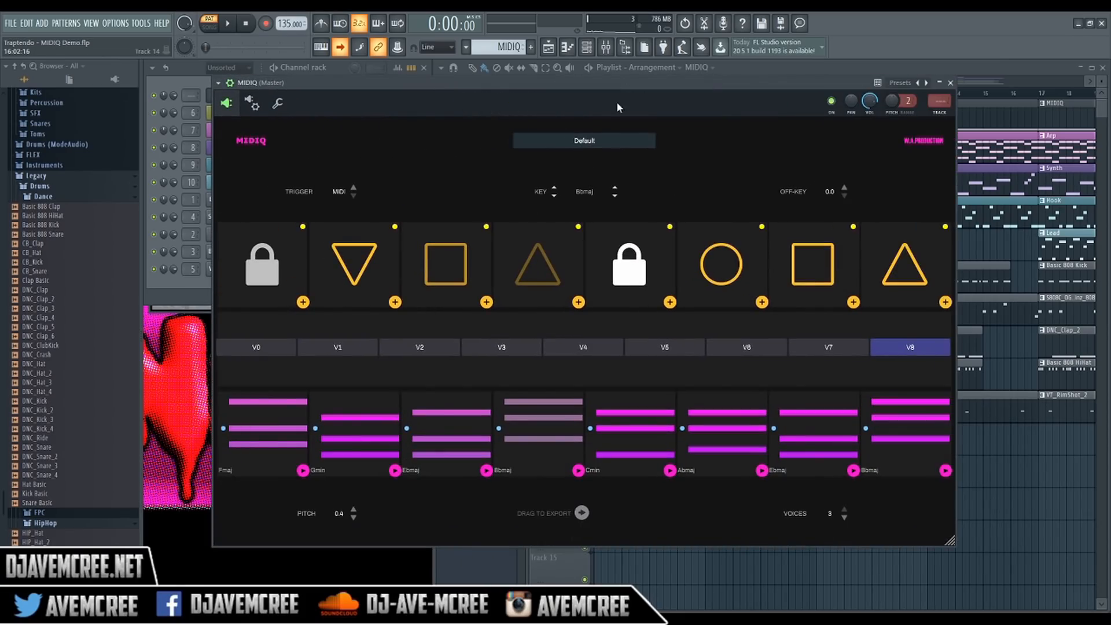
drag(608, 94, 606, 77)
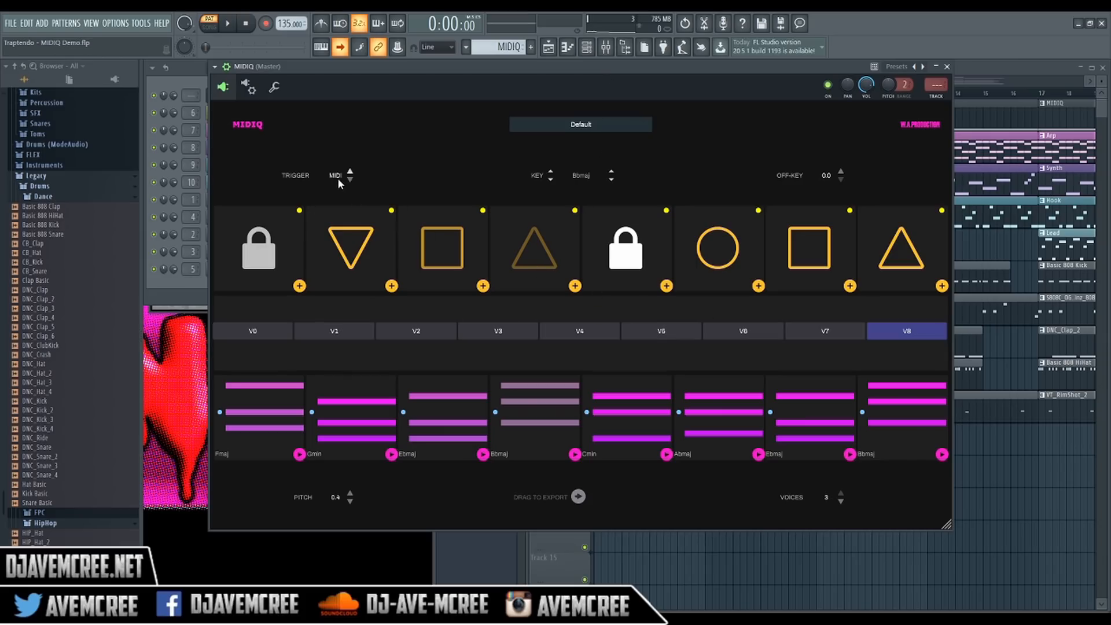
Step: Set the trigger rate to 1/4 and start playing the progression
scroll(335, 174, up, 1)
drag(335, 190, 334, 135)
key(space)
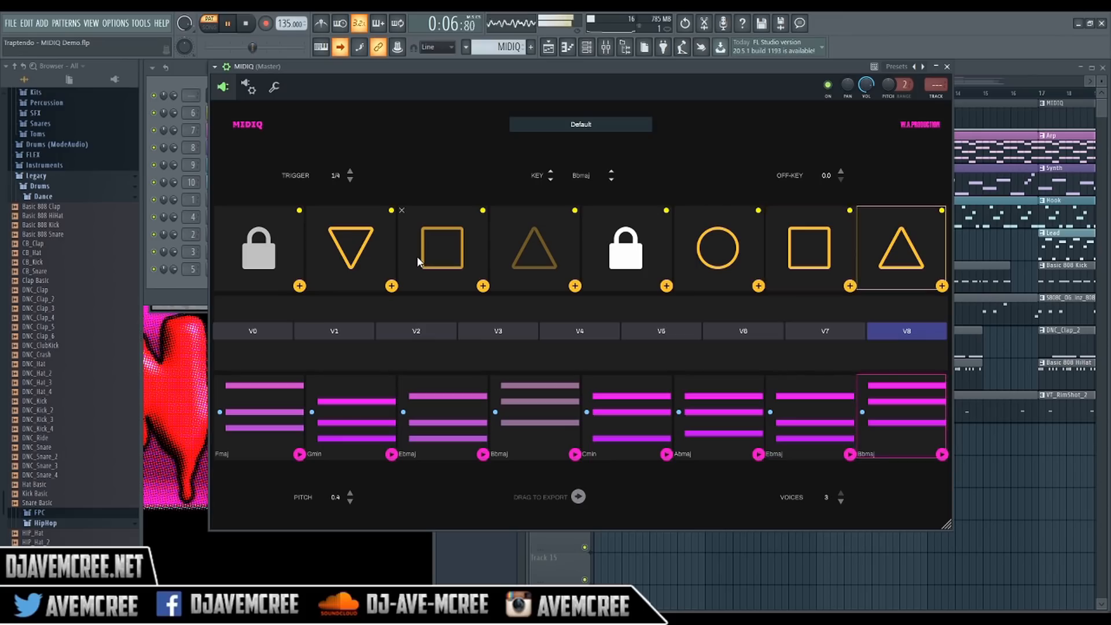
Step: Switch off the third block's Ebmaj chord during playback
click(480, 211)
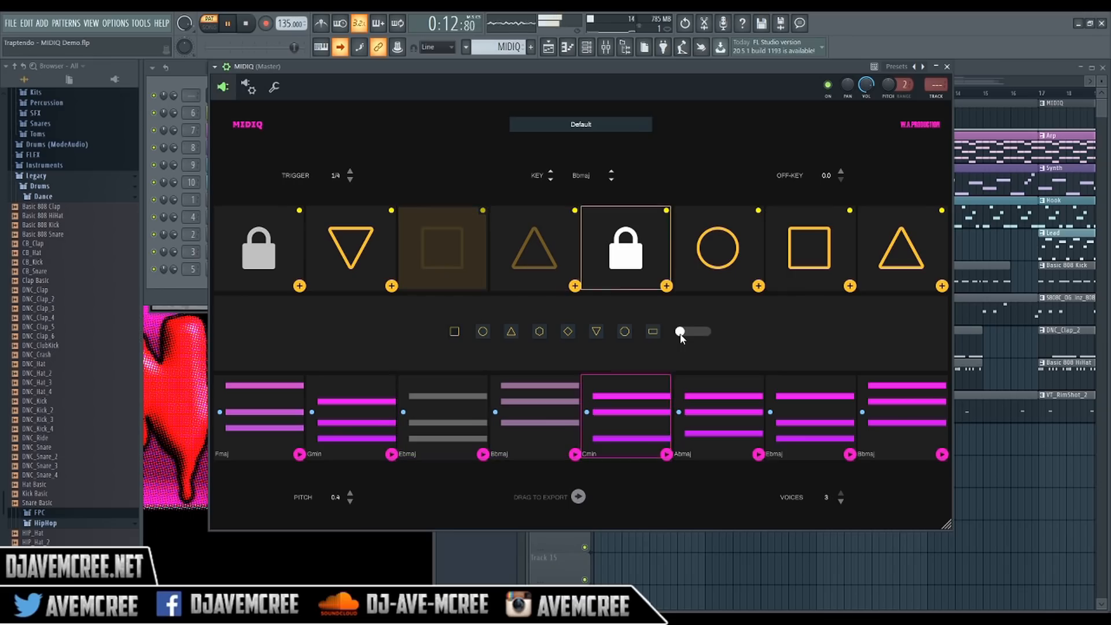
drag(680, 335, 677, 338)
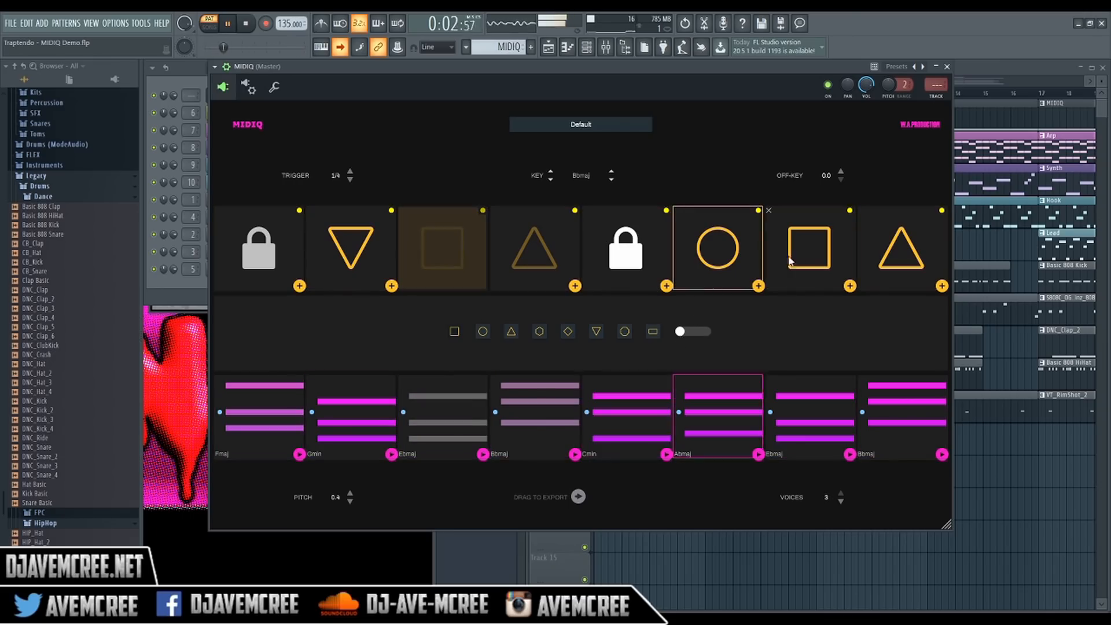
click(821, 263)
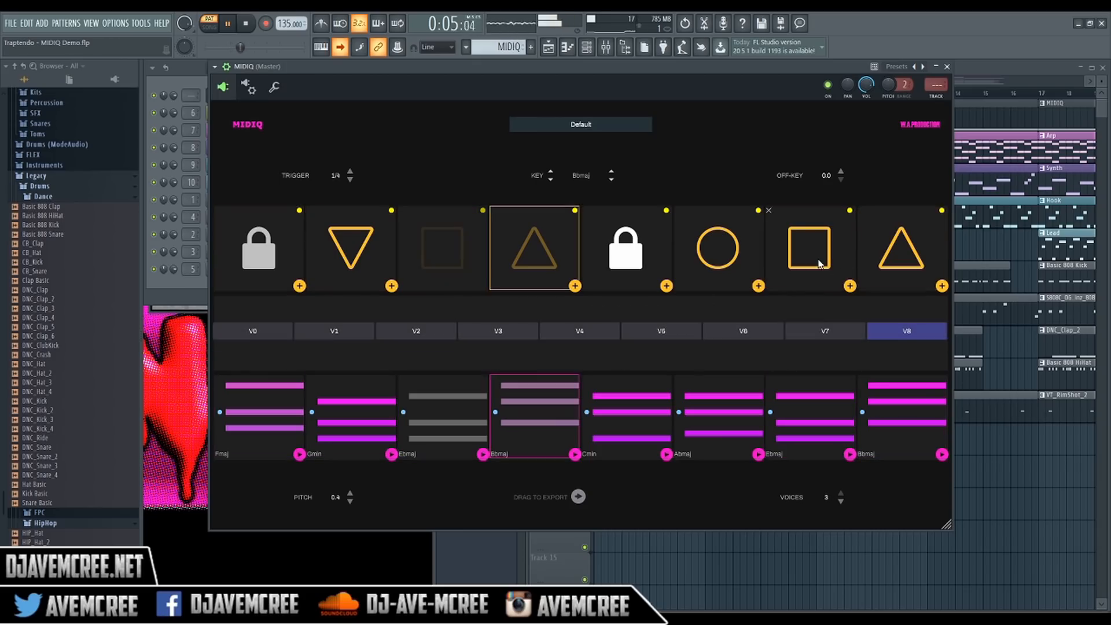
Step: Lower the seventh block's level and switch off the eighth block during playback
click(846, 220)
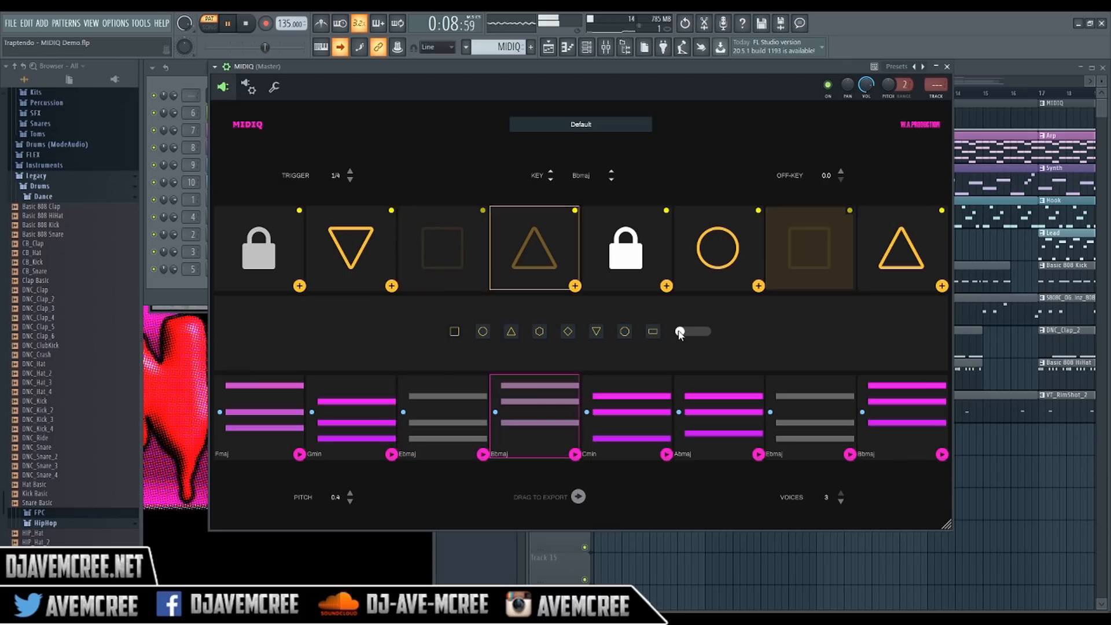
drag(680, 332, 688, 333)
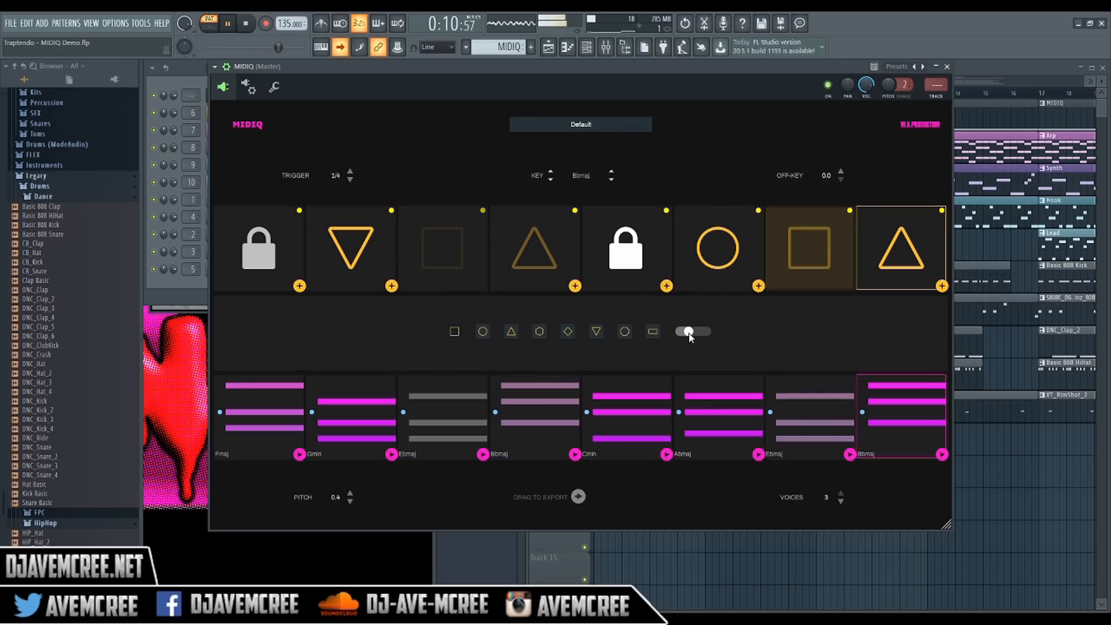
click(871, 272)
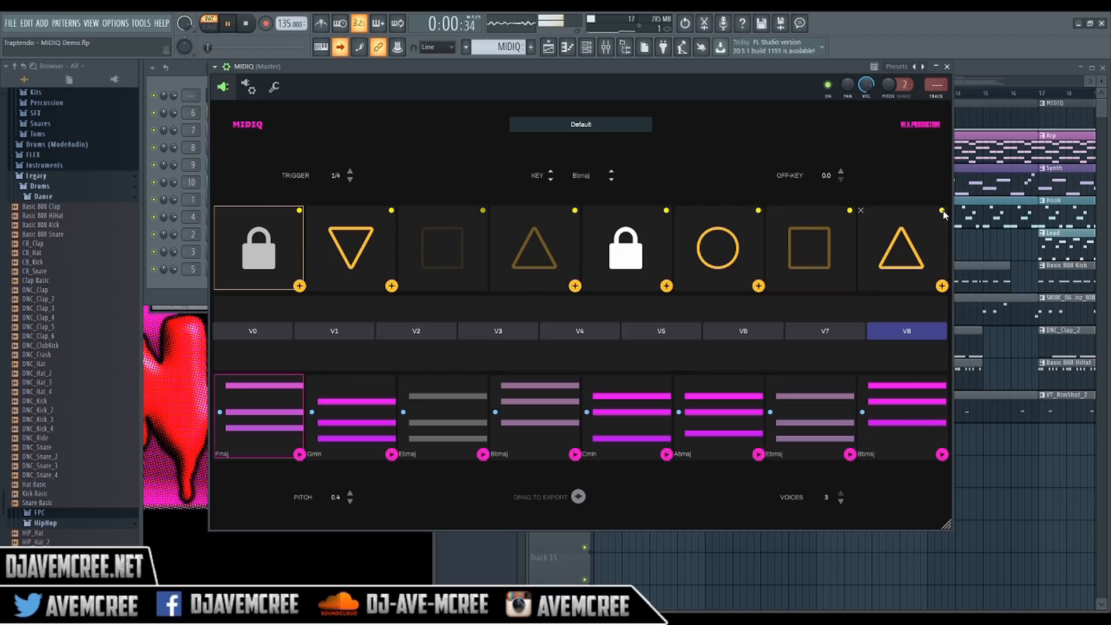
click(941, 225)
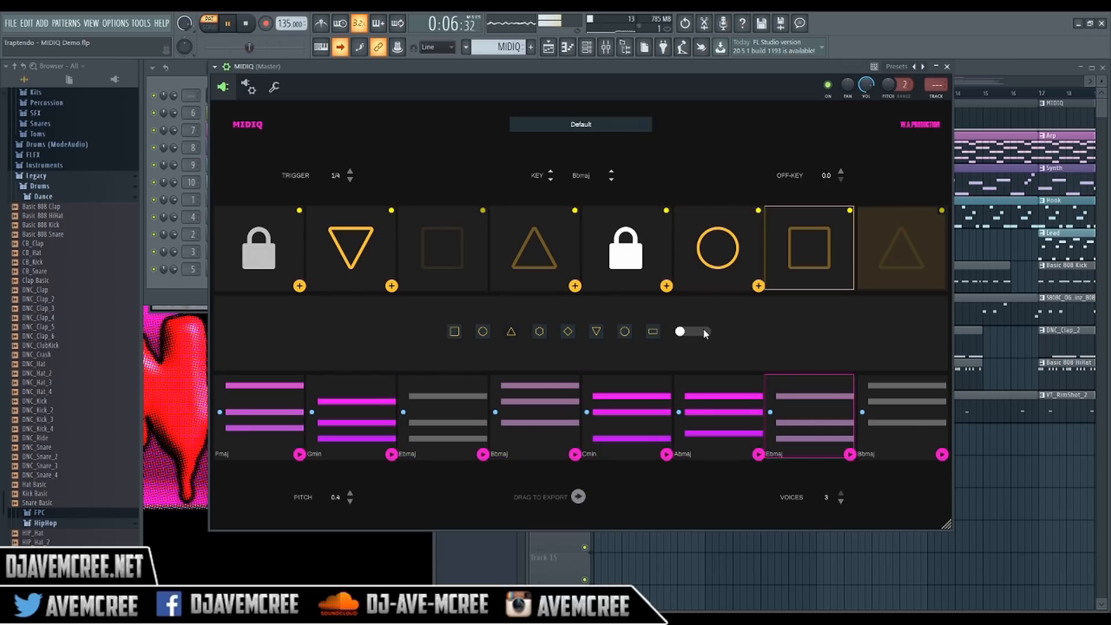
Step: Raise the pitch setting to 0.6 while auditioning the progression, then stop playback
drag(335, 499, 335, 466)
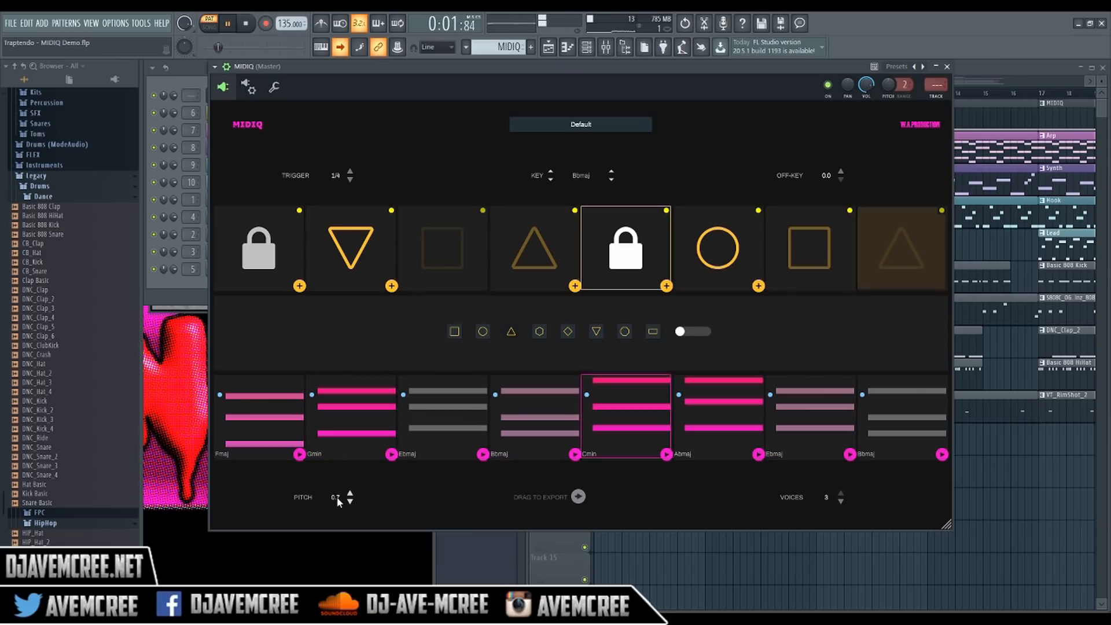
drag(337, 496, 337, 521)
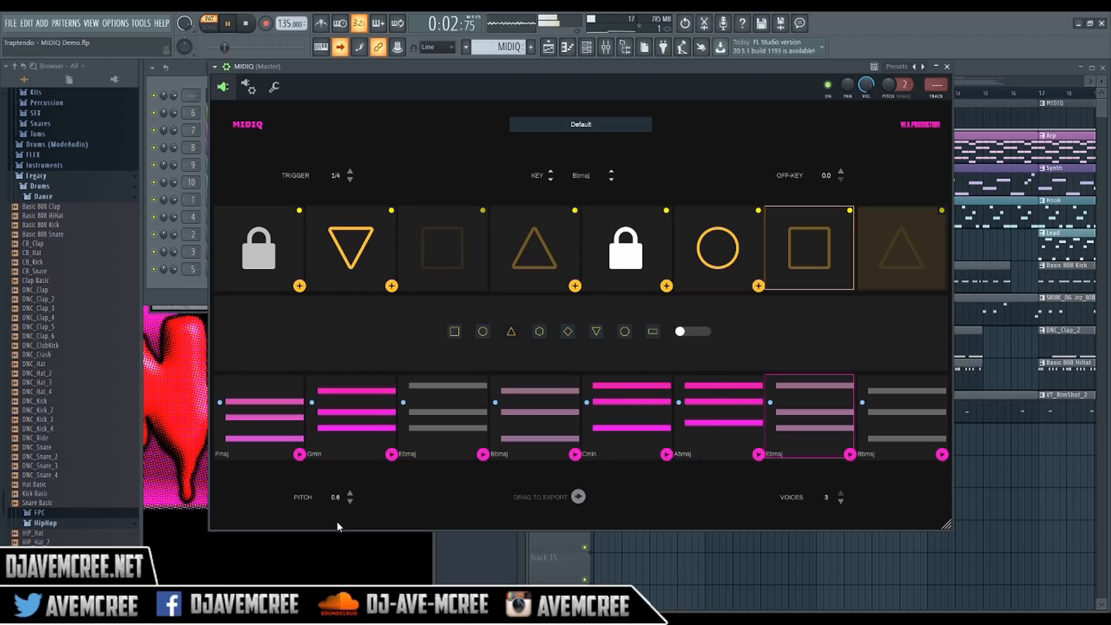
key(space)
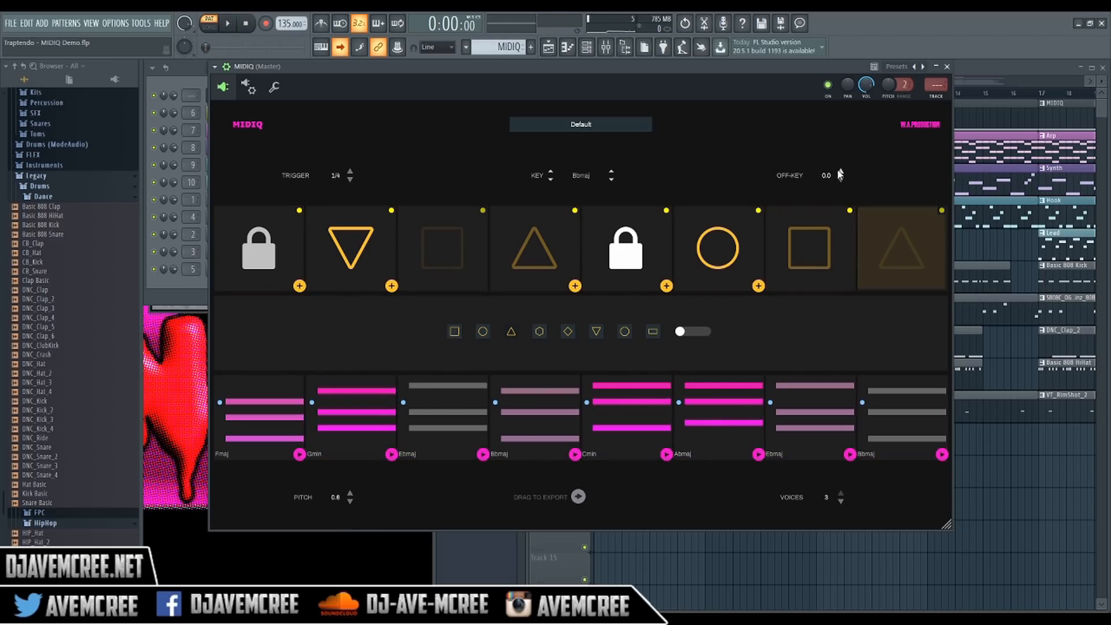
Step: Raise the off-key amount to 0.6 and audition the altered progression
drag(826, 171, 831, 123)
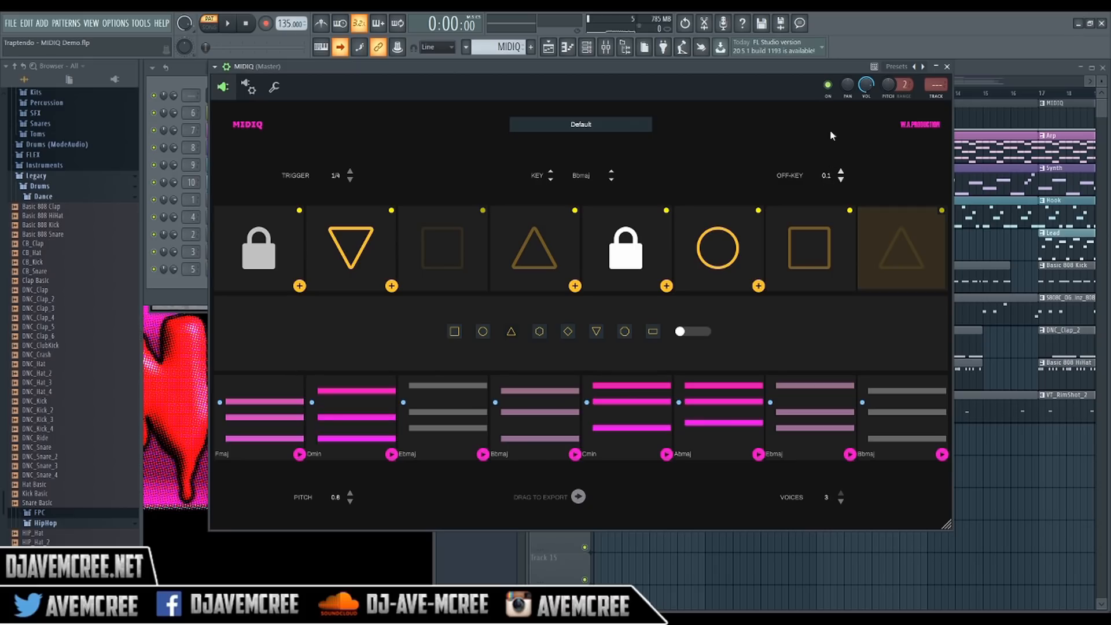
drag(823, 92, 825, 138)
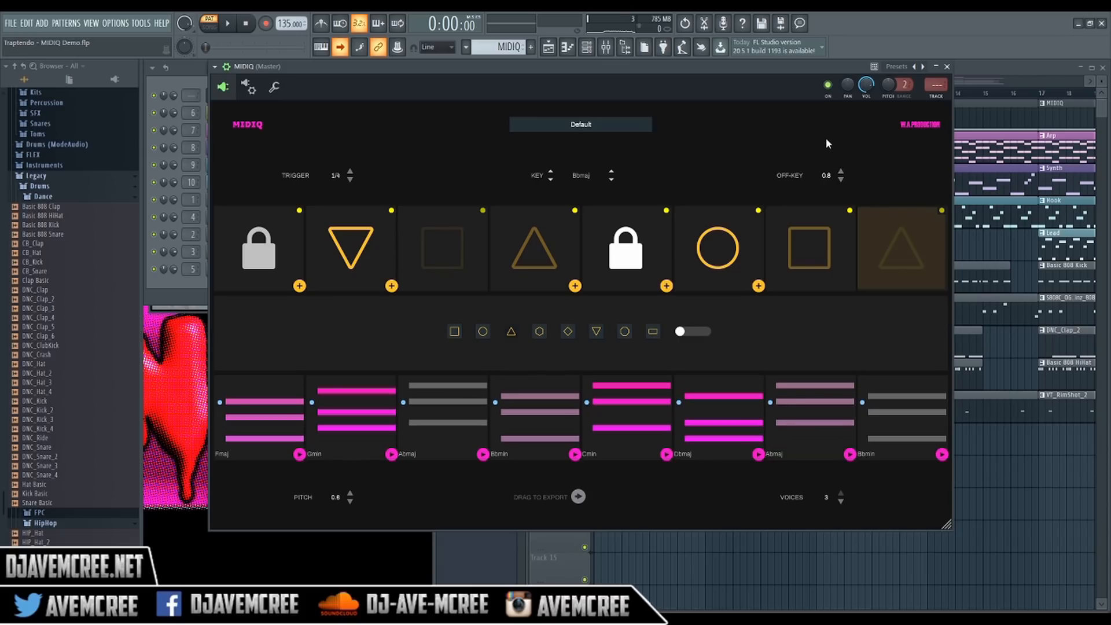
key(space)
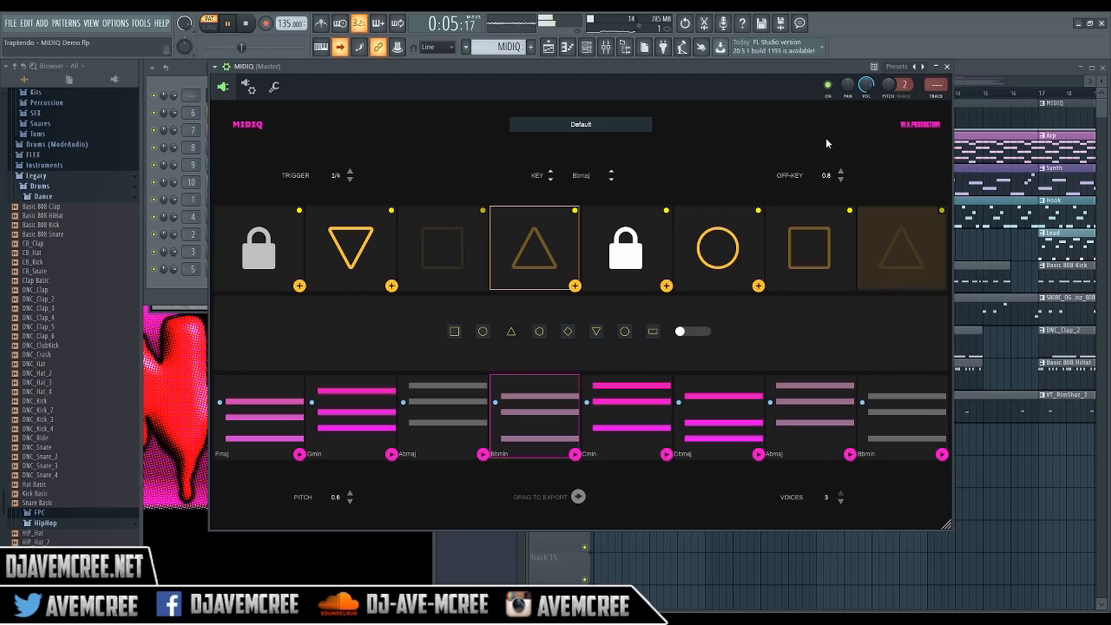
key(space)
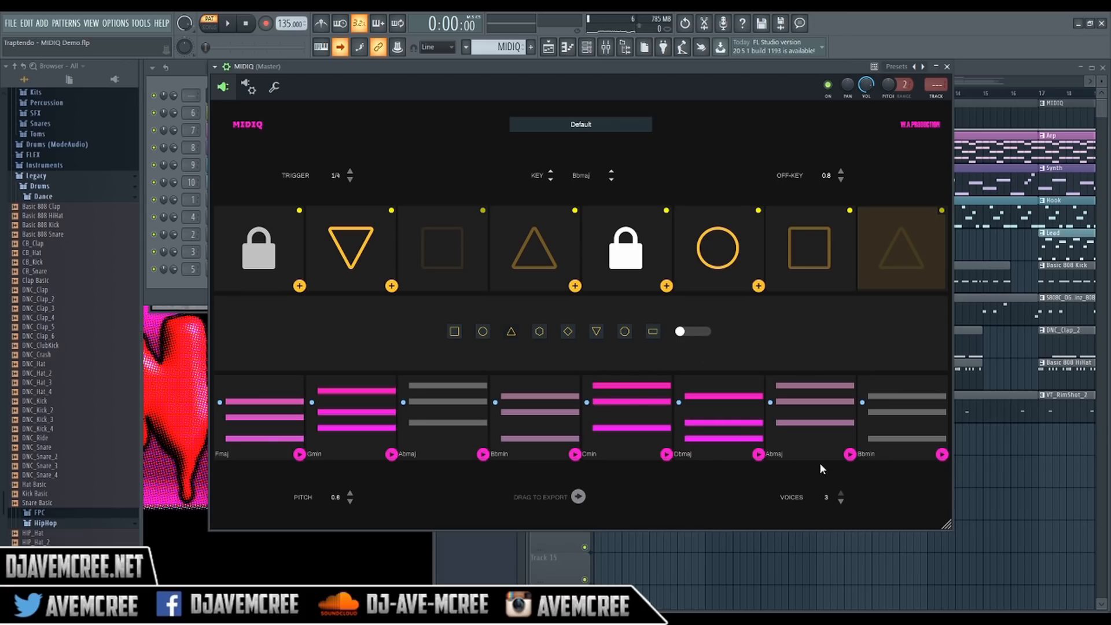